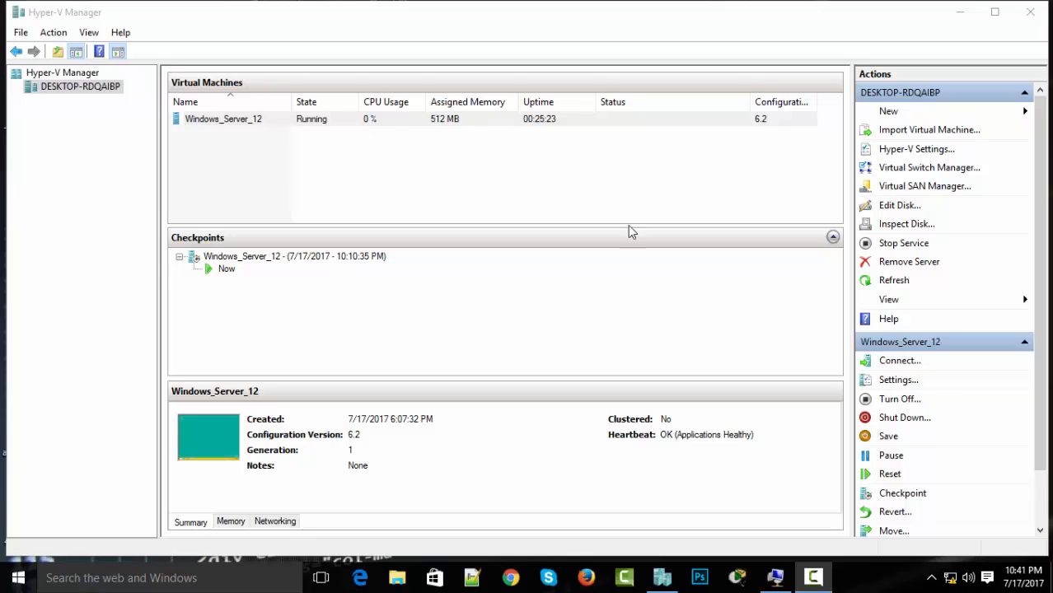
- Switch to the Windows_Server_12 virtual machine and check the Ethernet adapter's IPv4 settings through Server Manager's local server properties
click(777, 579)
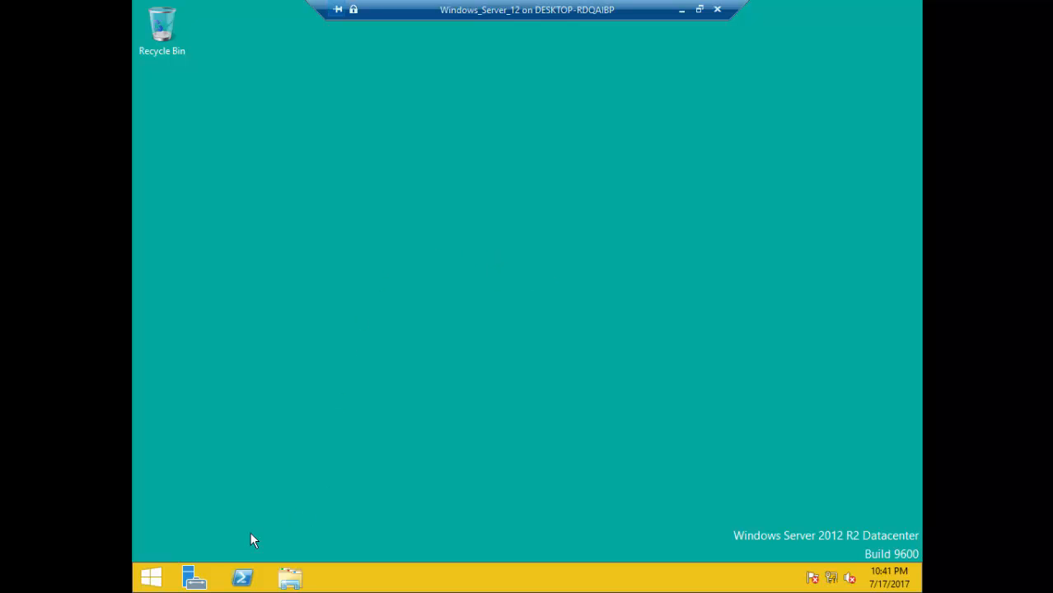
click(195, 579)
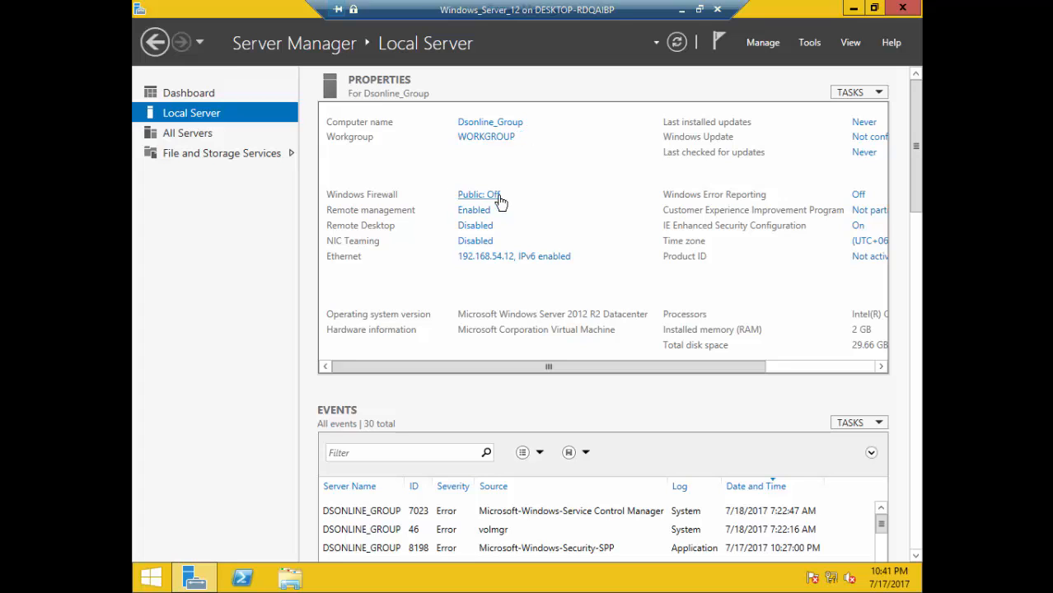
click(505, 265)
double_click(342, 169)
click(437, 418)
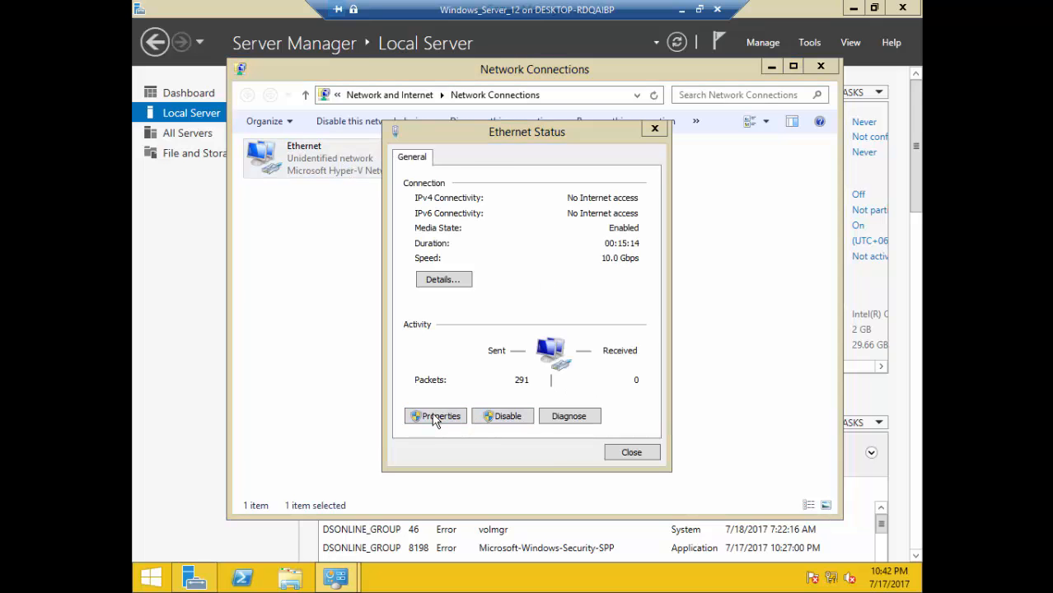
click(557, 361)
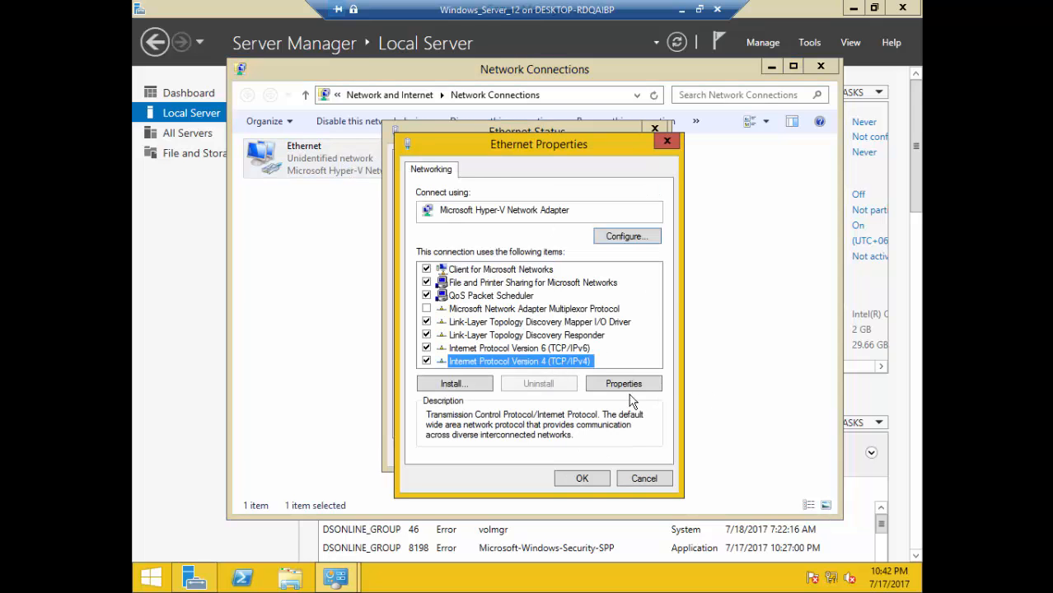
click(623, 384)
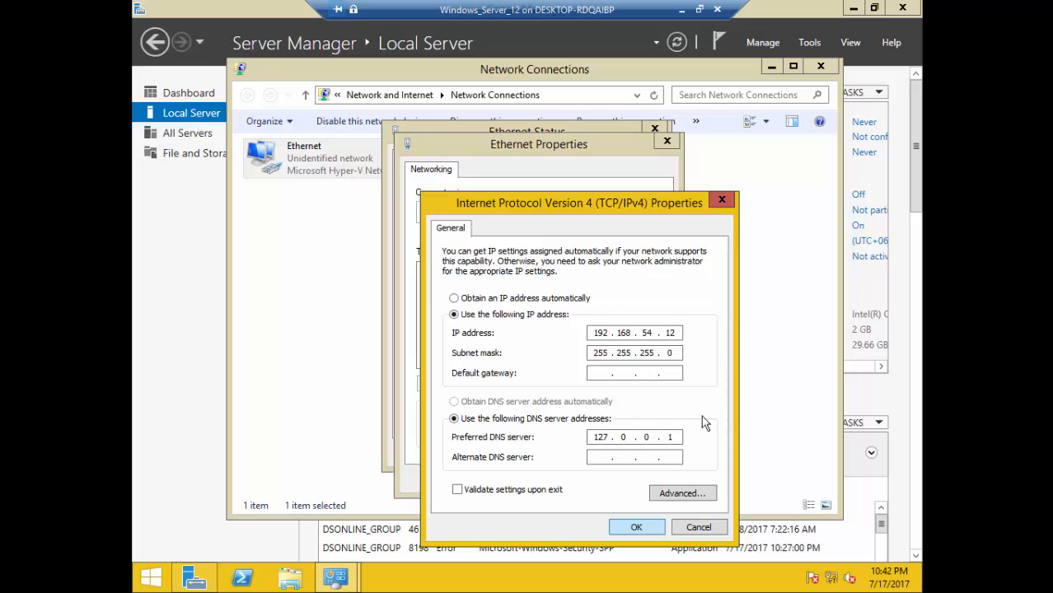
click(721, 200)
click(667, 141)
click(655, 128)
click(821, 66)
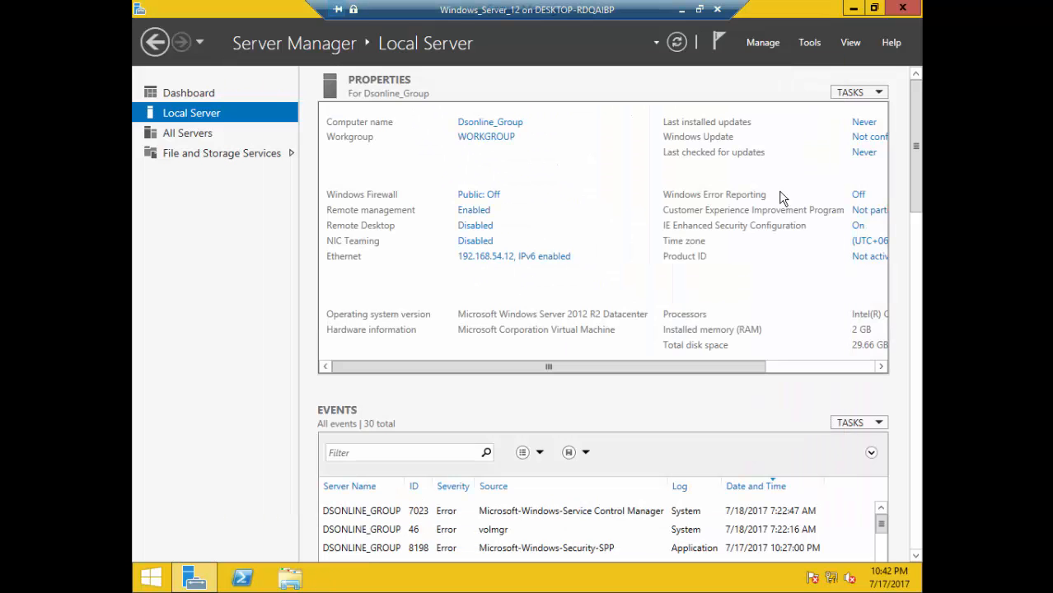
- Check the server's computer name and workgroup settings, and view the remaining local server properties
click(482, 122)
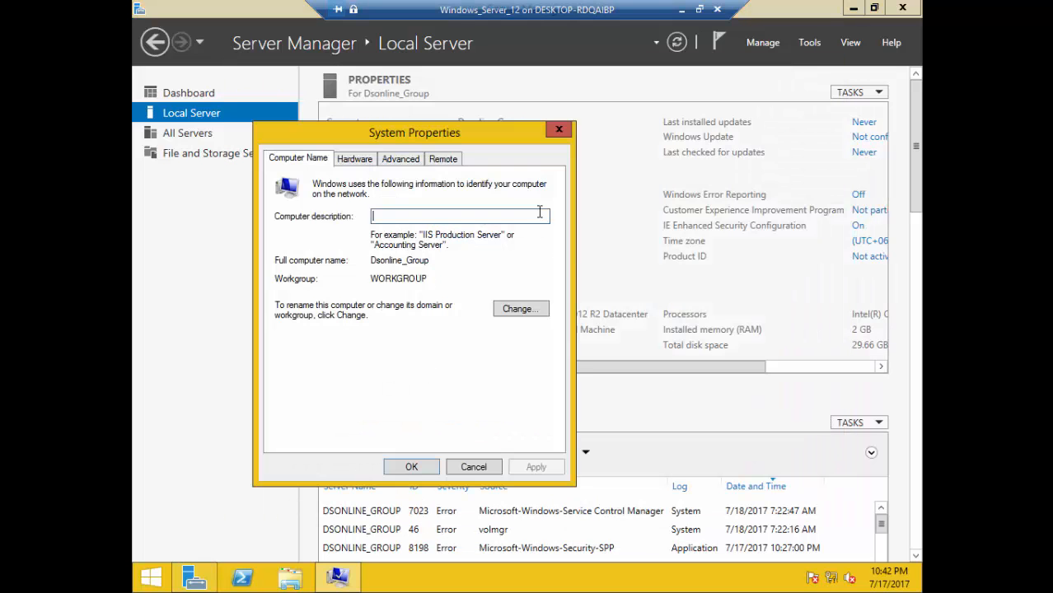
click(521, 309)
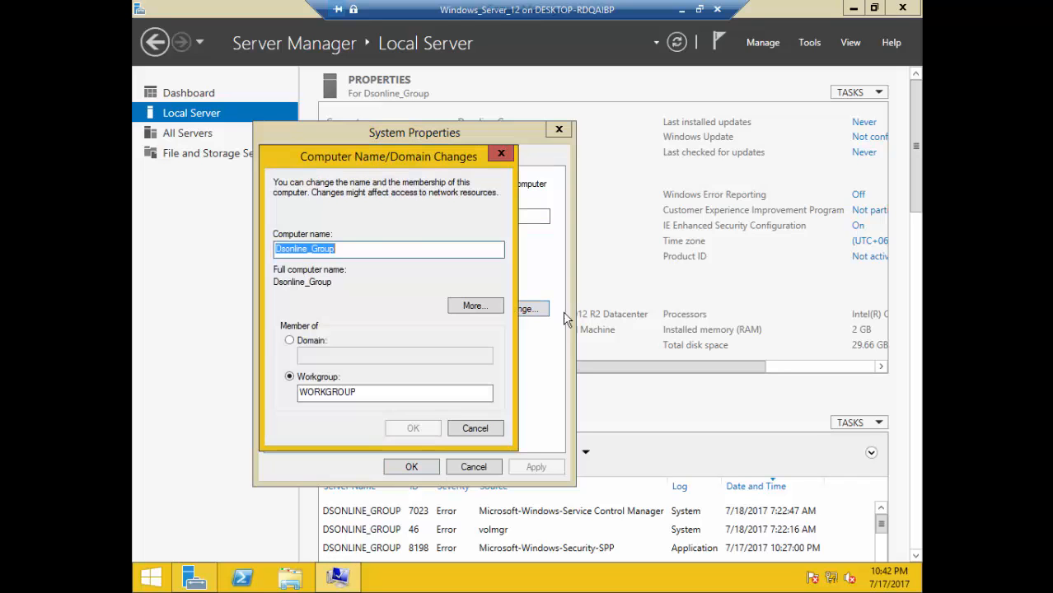
click(501, 155)
click(559, 129)
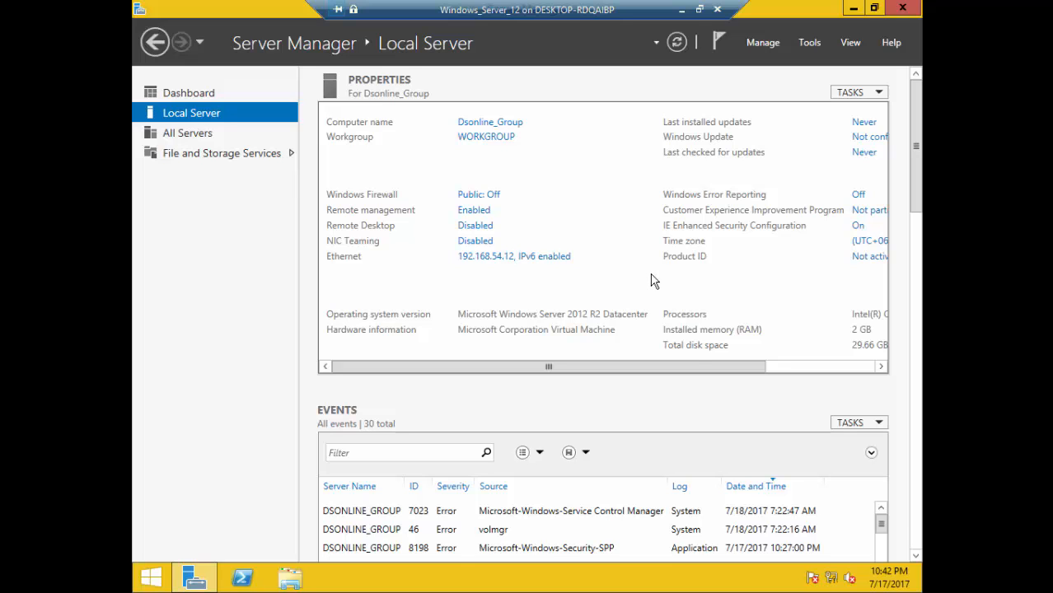
click(816, 366)
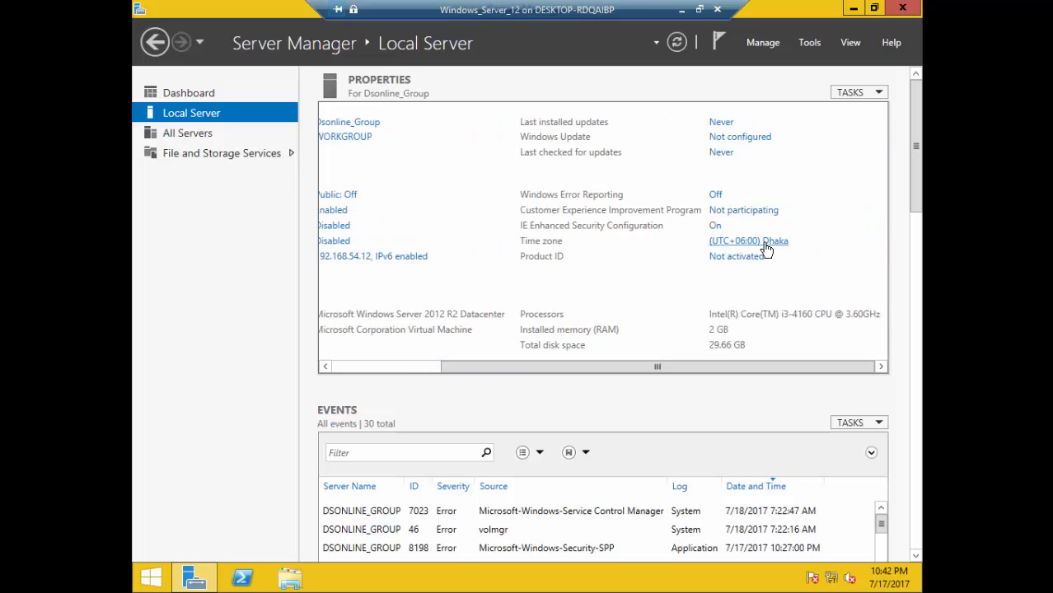
drag(707, 367, 596, 369)
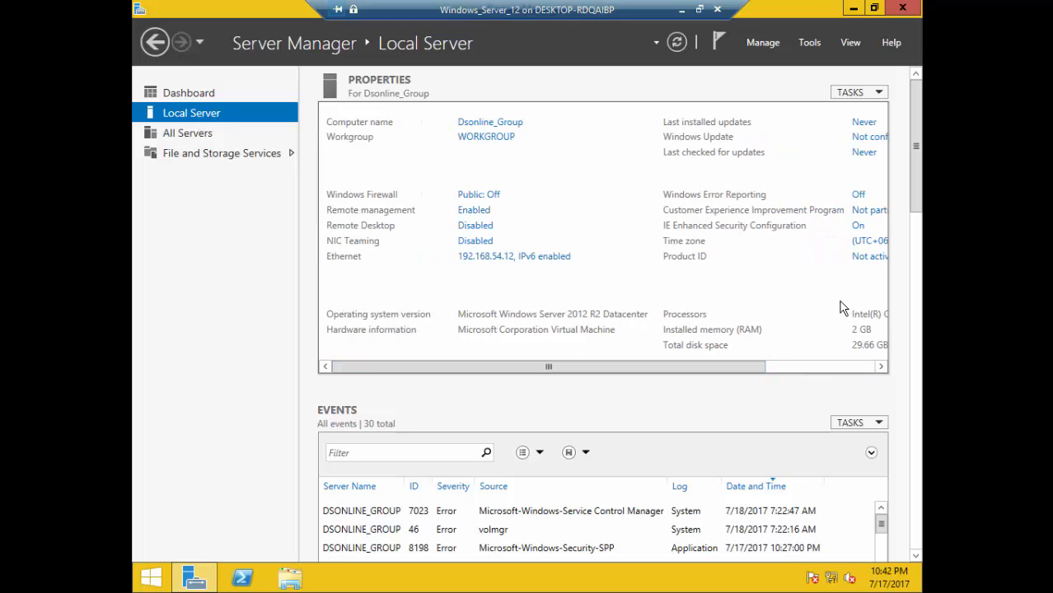
- Start adding roles and features from the dashboard, using role-based installation on the Dsonline_Group server from the server pool
click(197, 94)
click(763, 45)
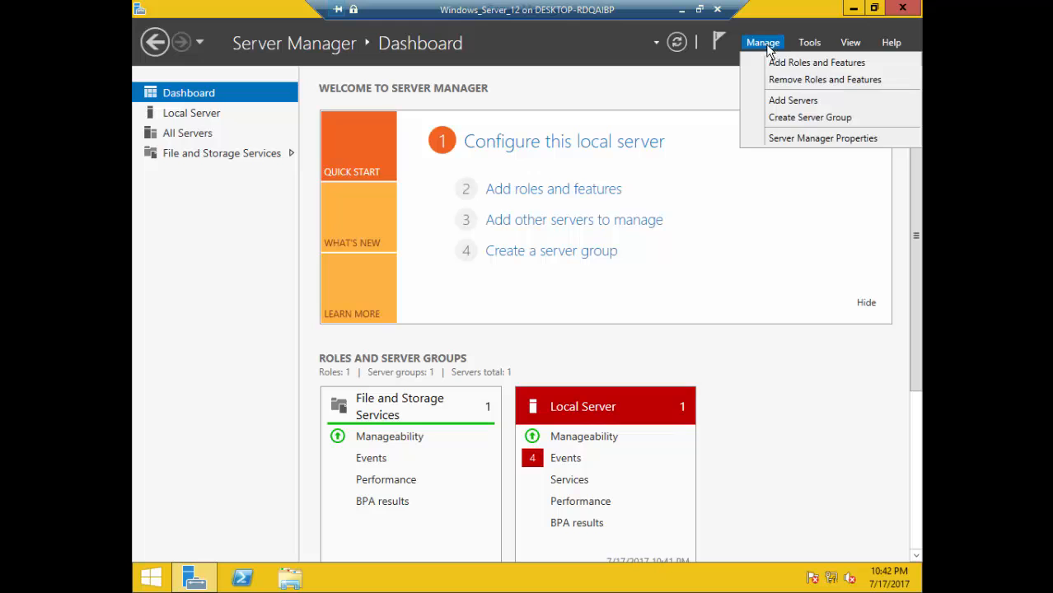
click(840, 68)
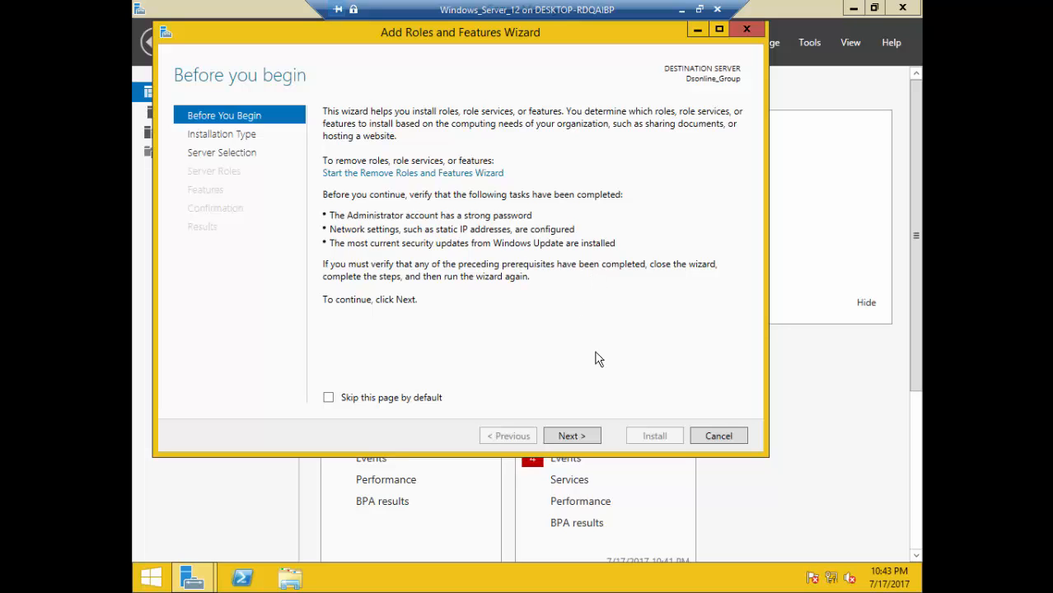
click(572, 437)
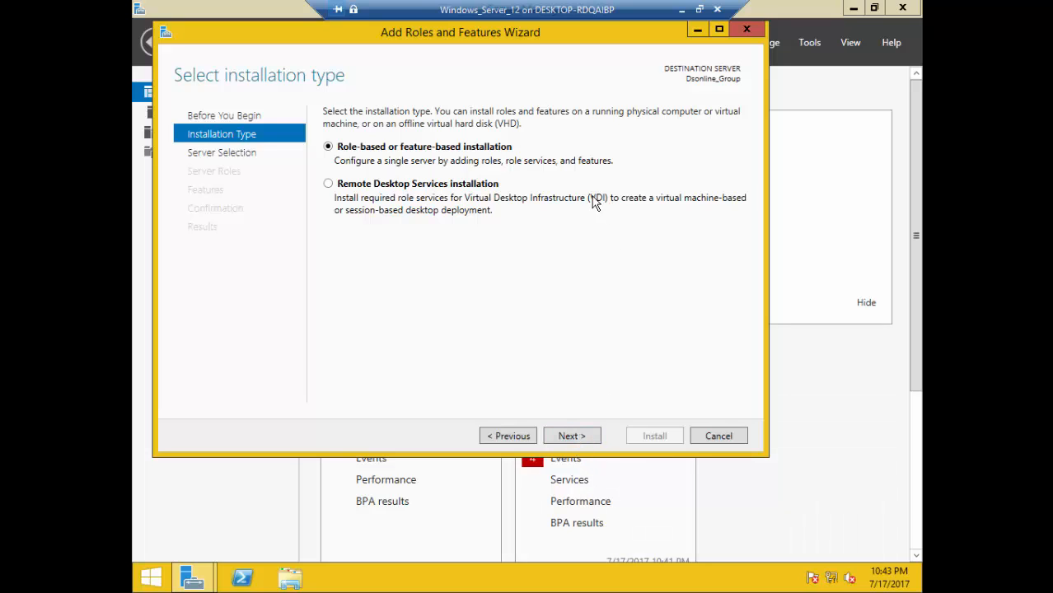
click(577, 436)
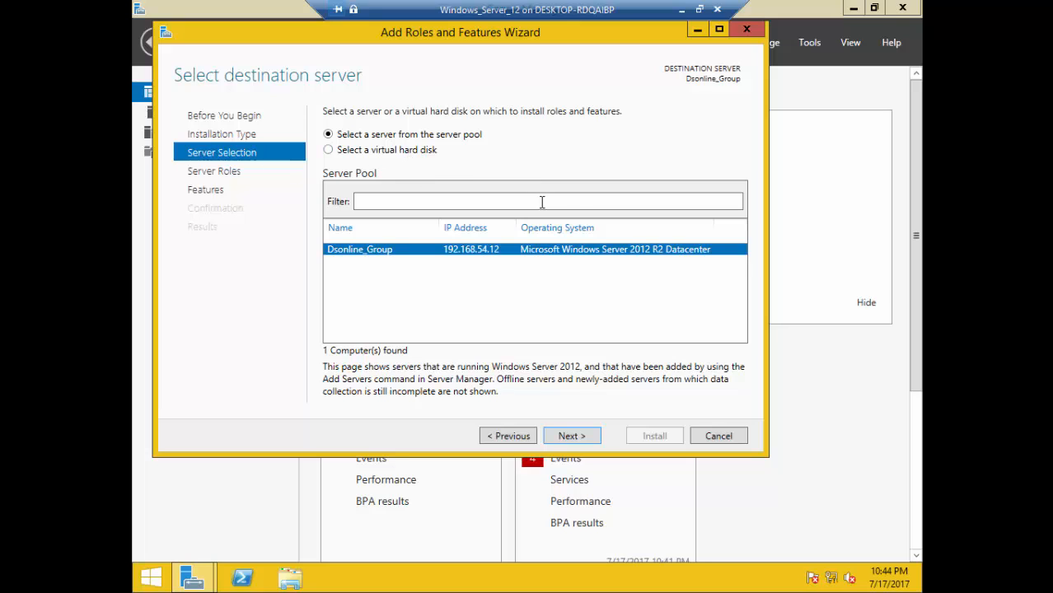
click(585, 433)
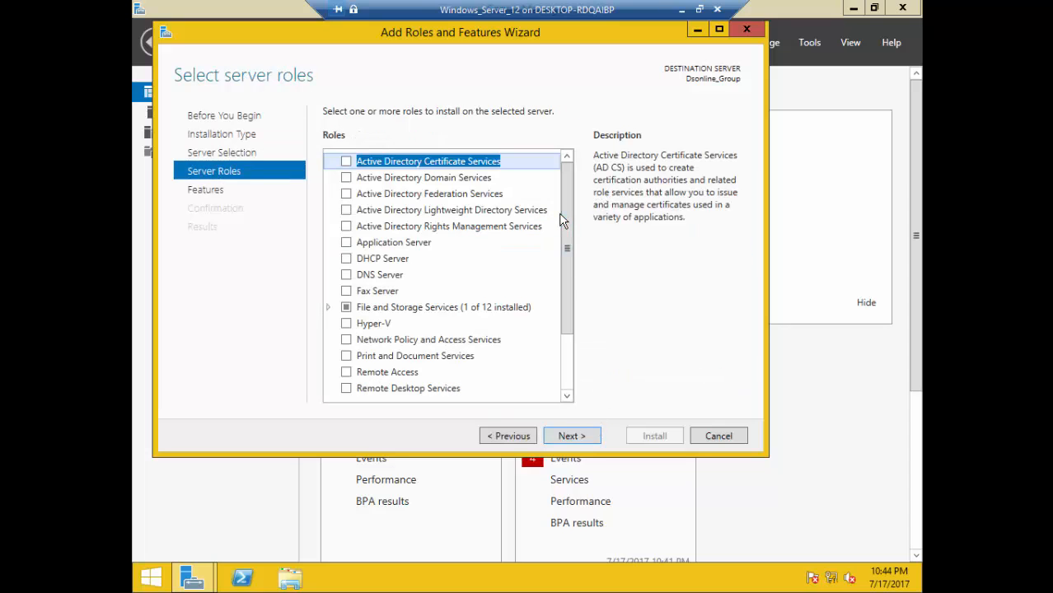
- Select the Active Directory Domain Services role with its required features and management tools, keeping the default feature selection
click(346, 179)
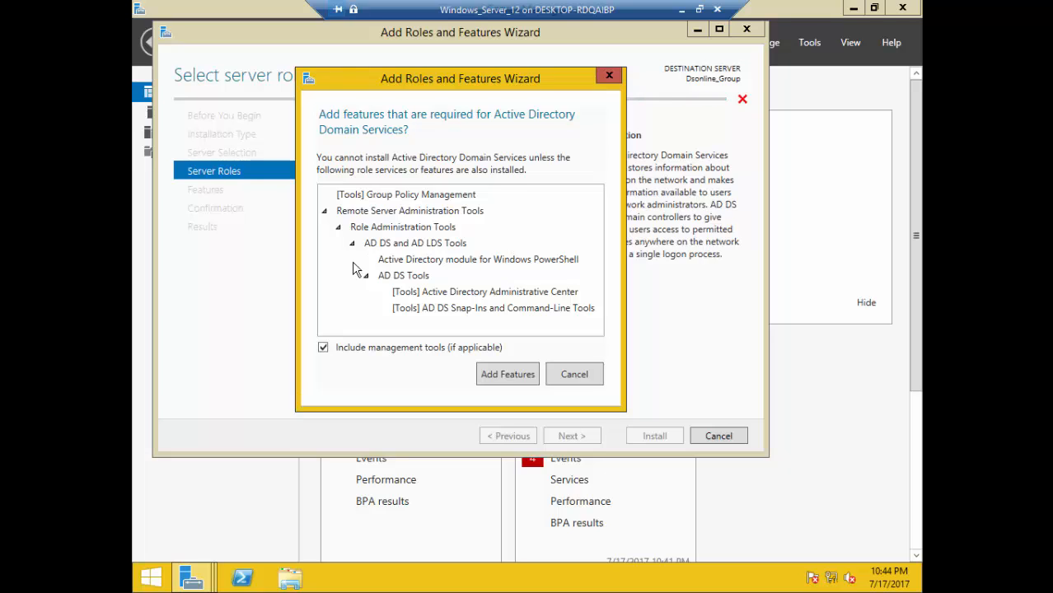
click(487, 375)
click(593, 436)
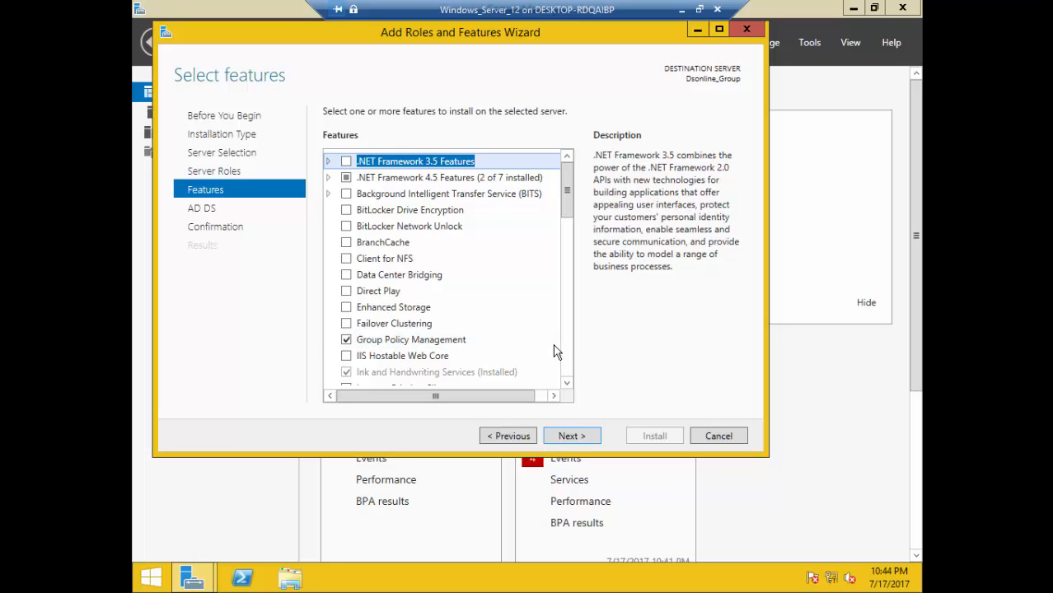
click(578, 438)
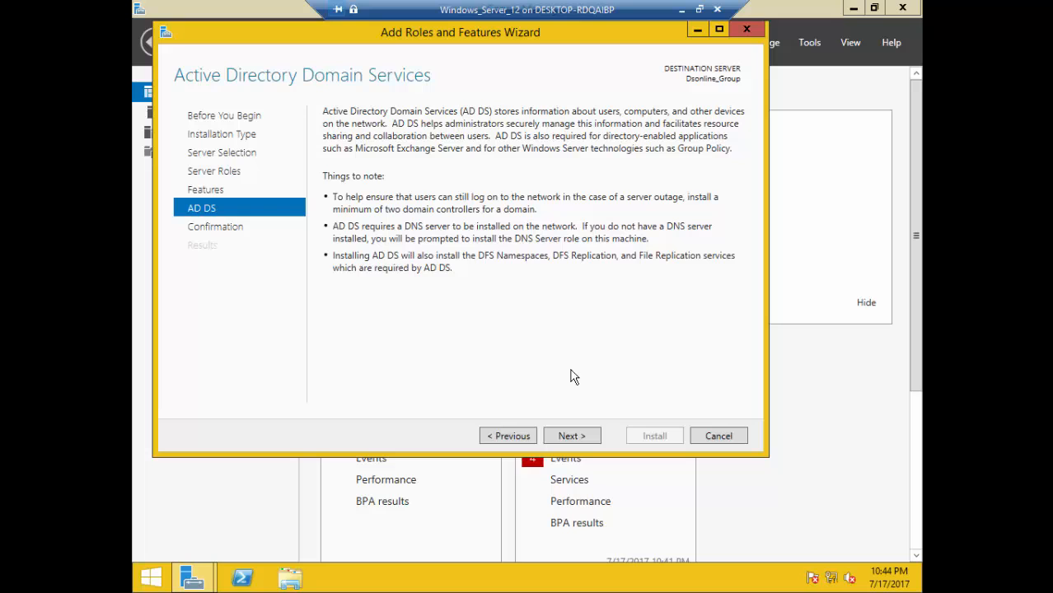
click(572, 434)
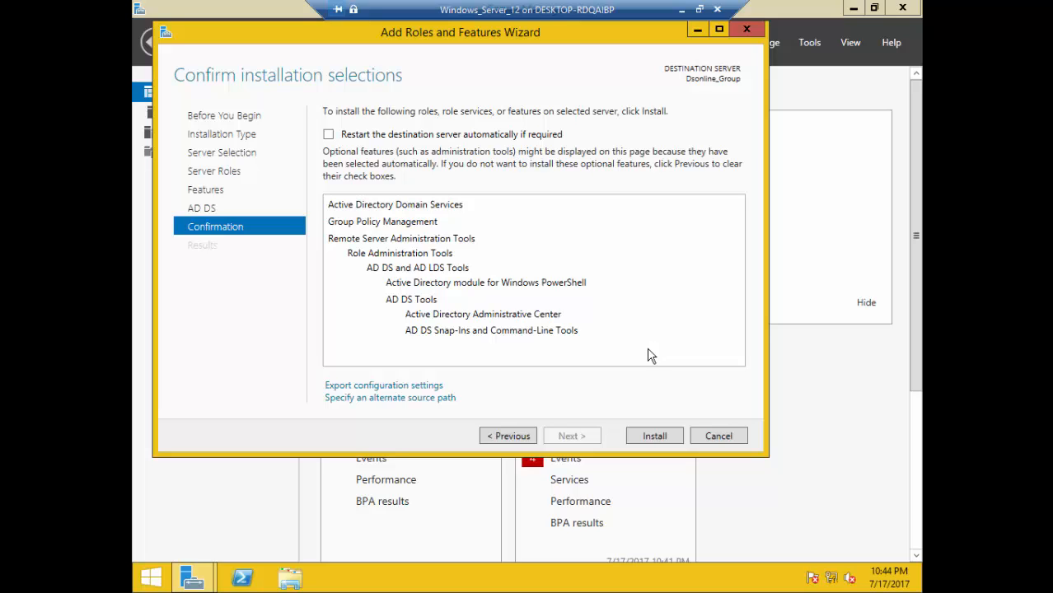
- Allow automatic restart of the destination server, install the selected roles and features, and close the wizard
click(328, 135)
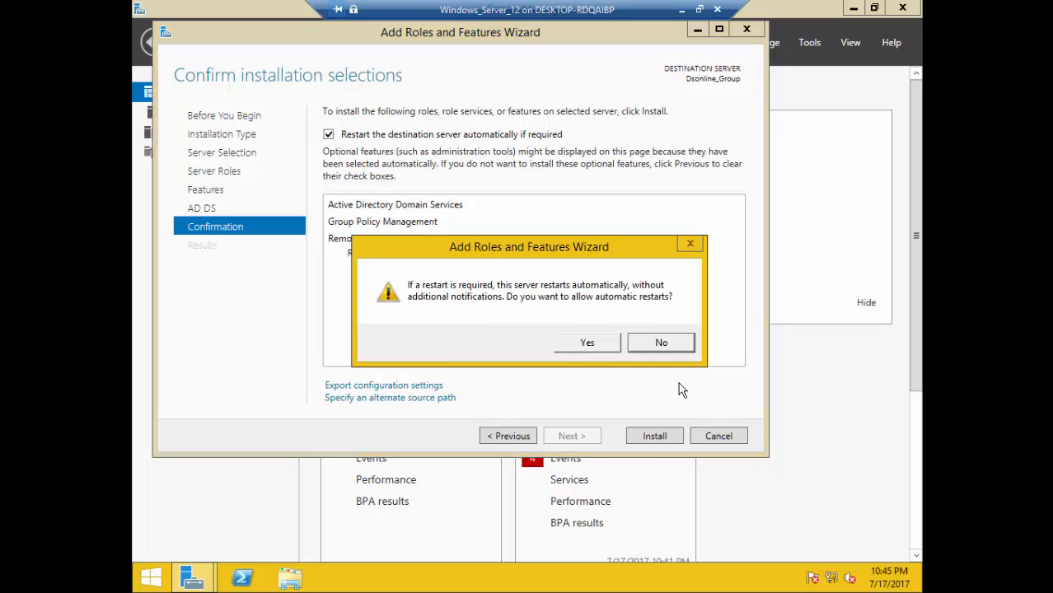
click(586, 342)
click(655, 436)
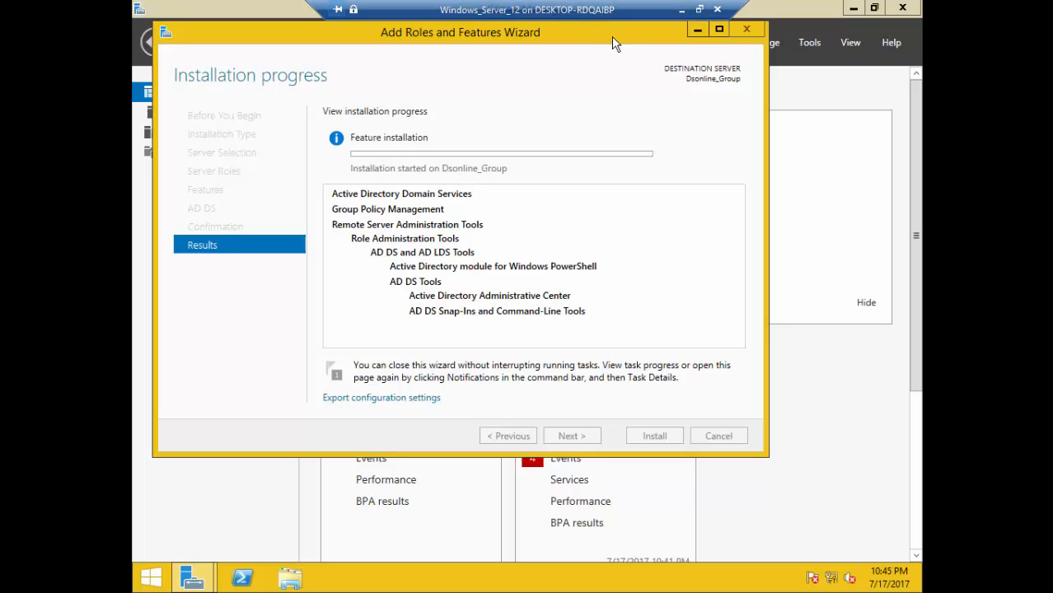
drag(429, 35, 584, 51)
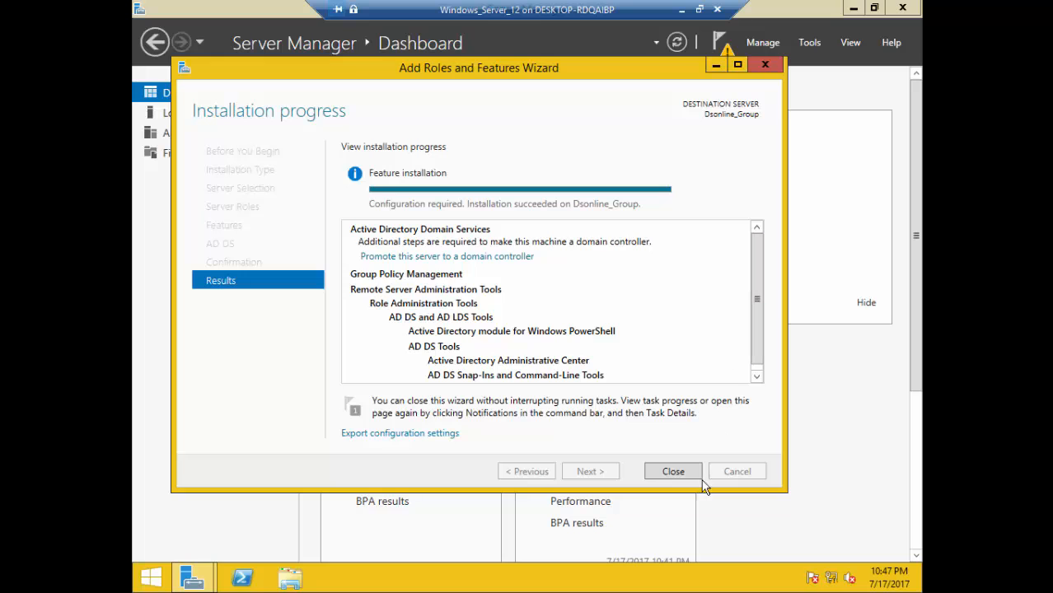
click(672, 472)
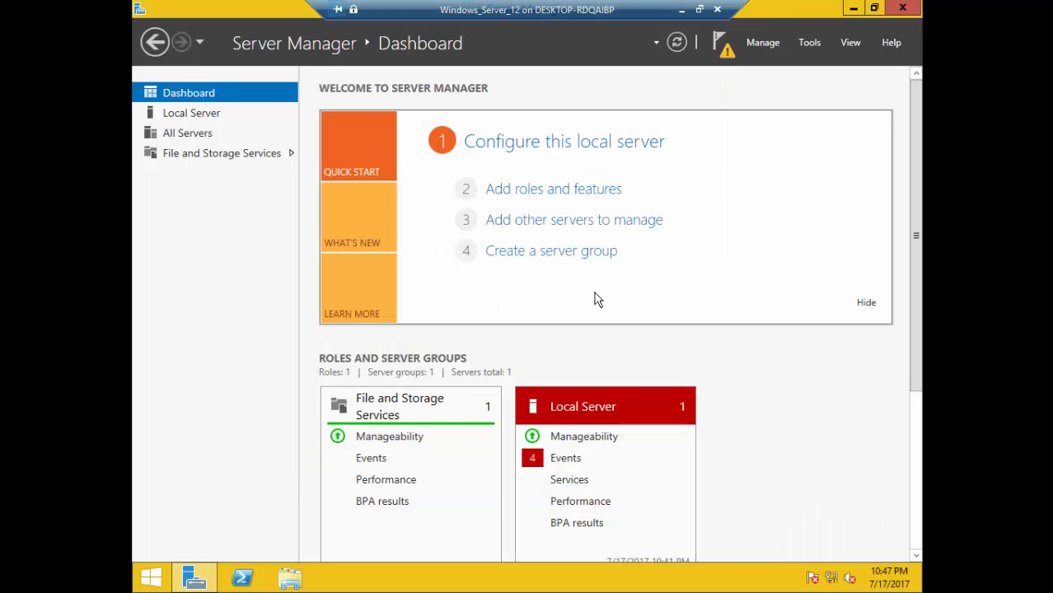
- Start promoting the server to a domain controller, adding a new forest with the root domain name dsonline.edu
click(721, 48)
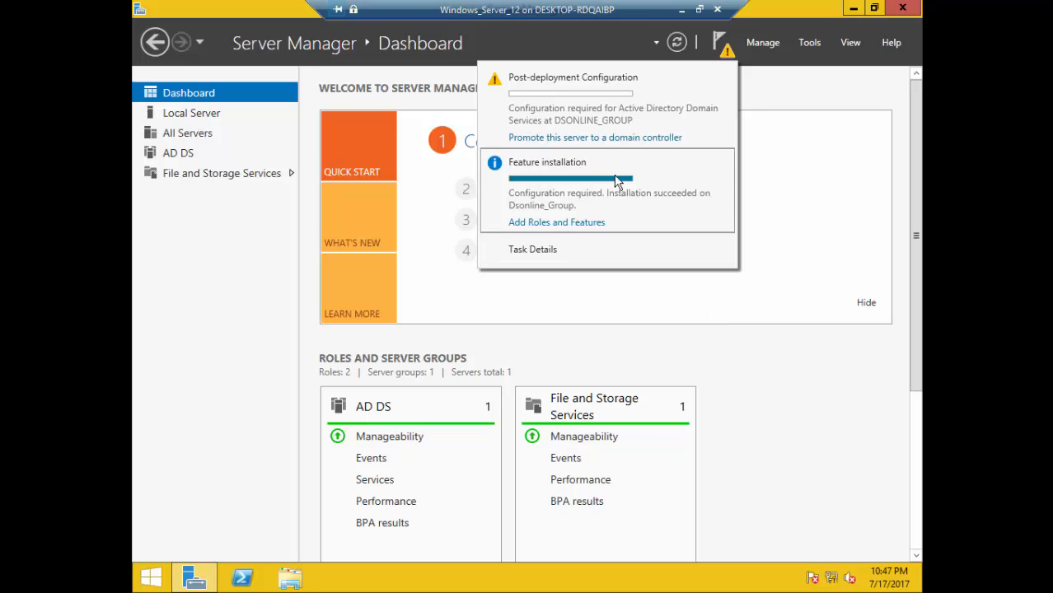
click(595, 140)
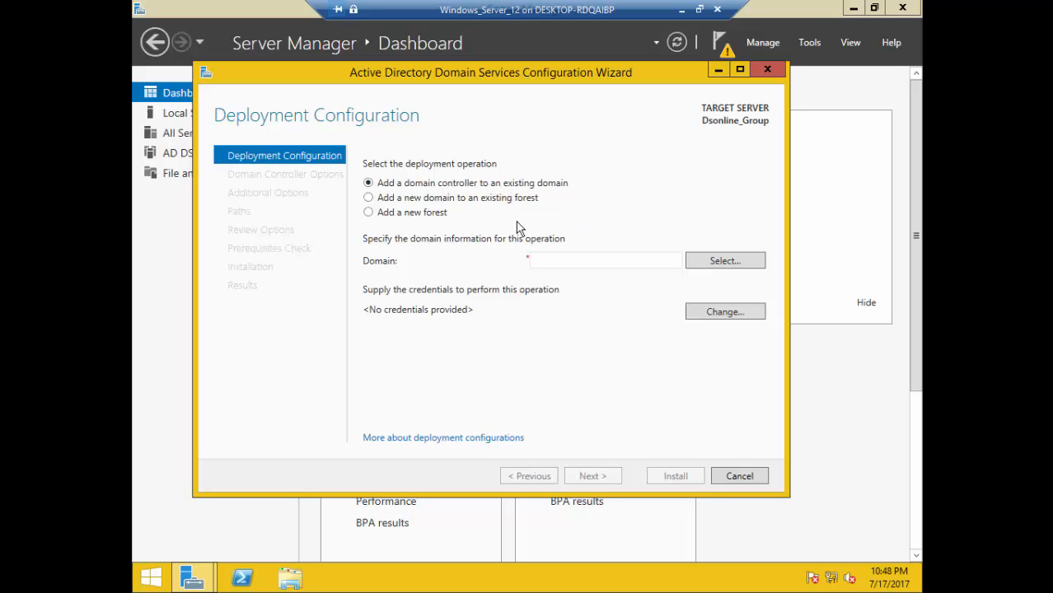
click(368, 213)
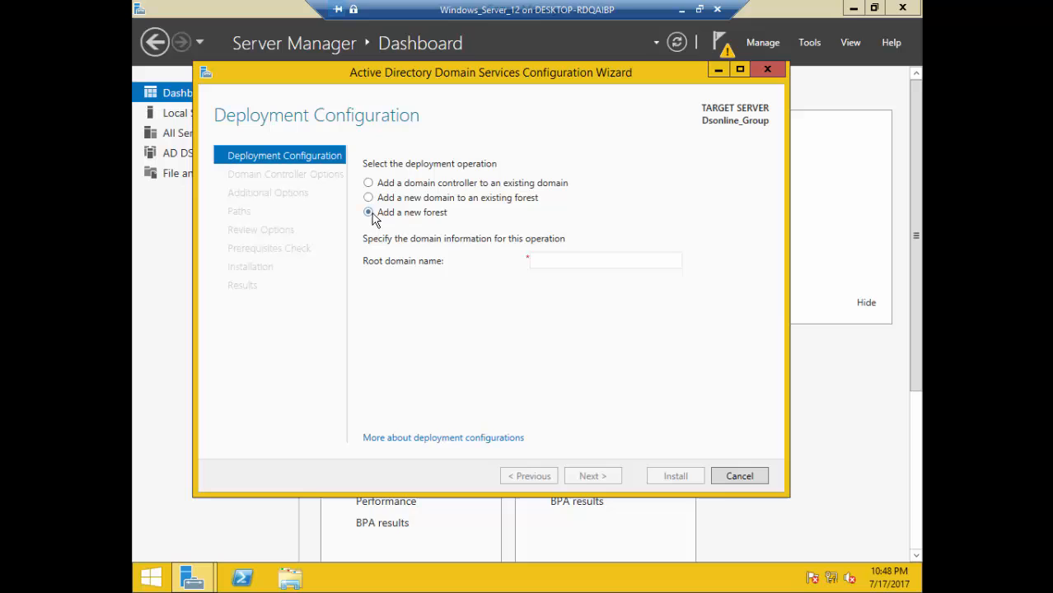
click(558, 261)
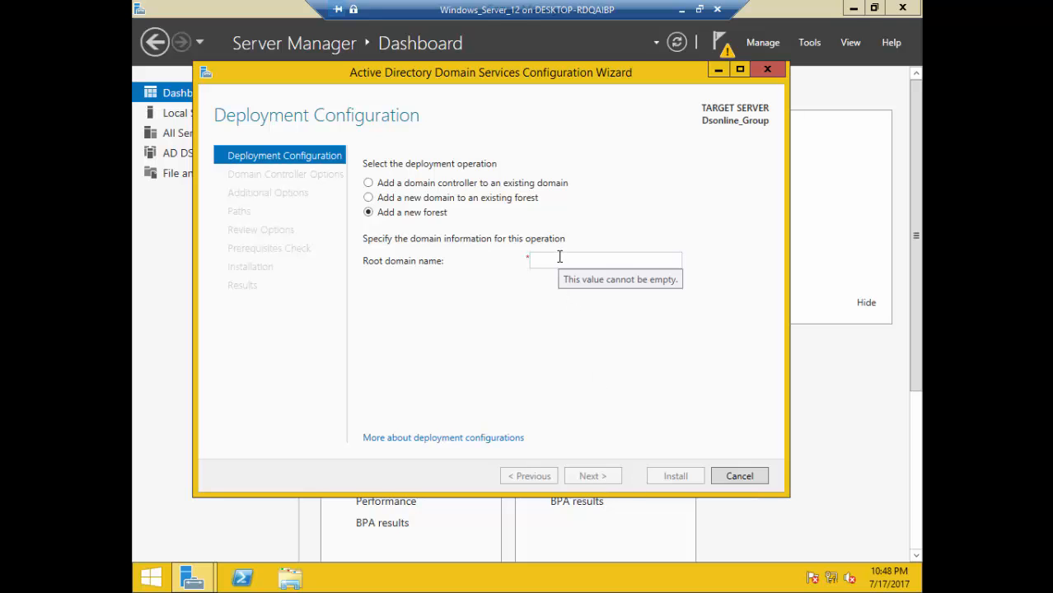
text(dsonline)
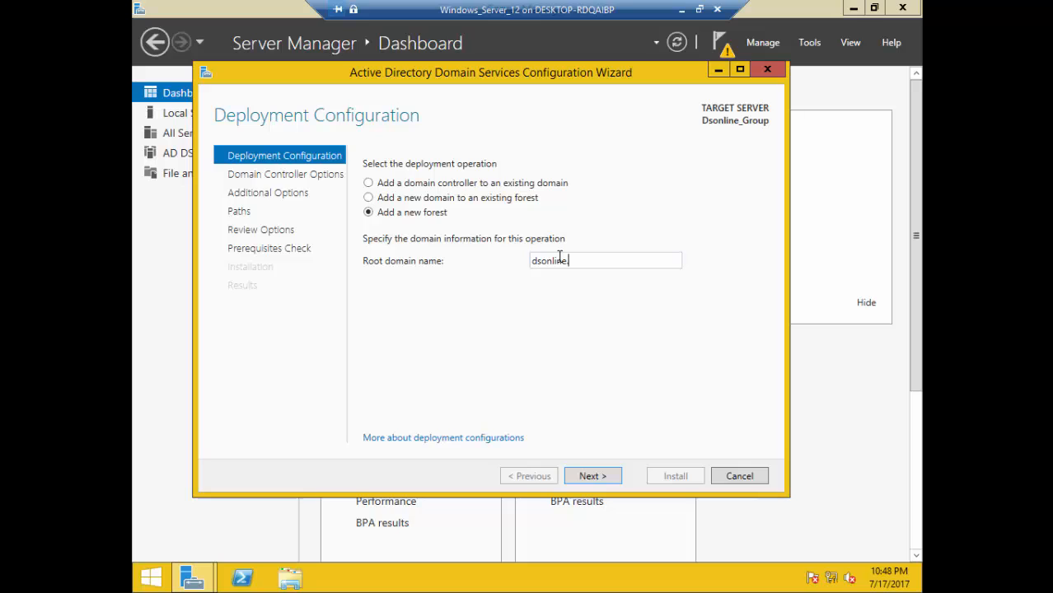
text(.edu)
click(597, 476)
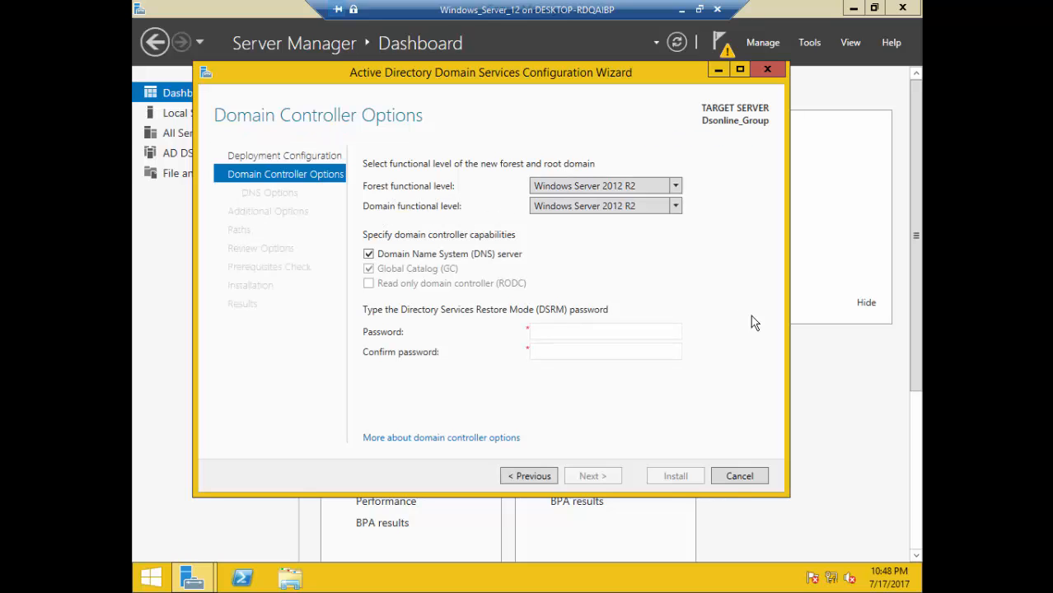
- Switch the forest functional level to Windows Server 2008 R2 and back to Windows Server 2012 R2
click(676, 185)
click(689, 202)
click(676, 187)
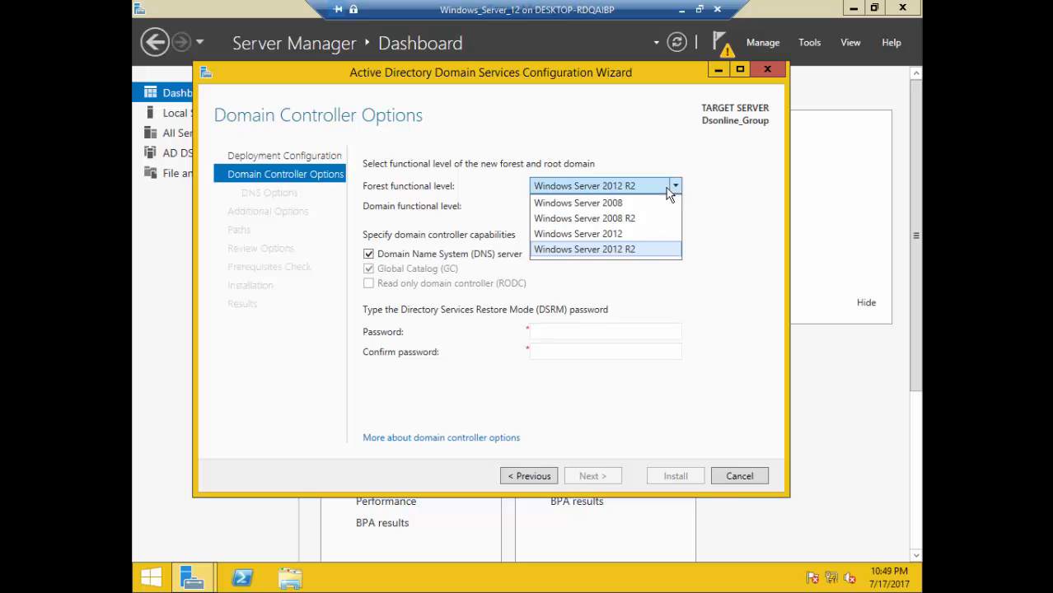
click(629, 219)
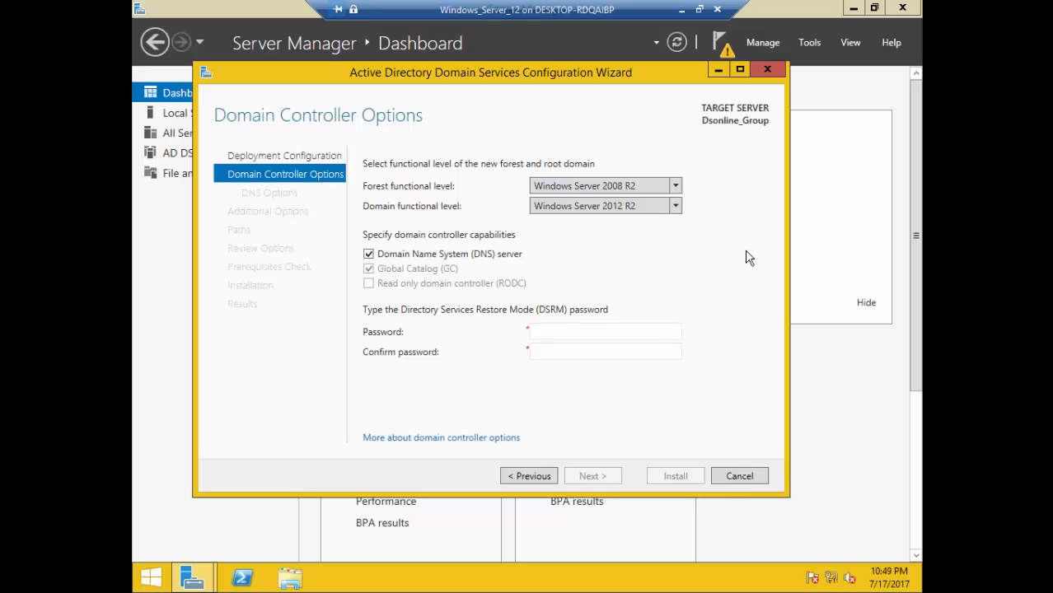
click(676, 186)
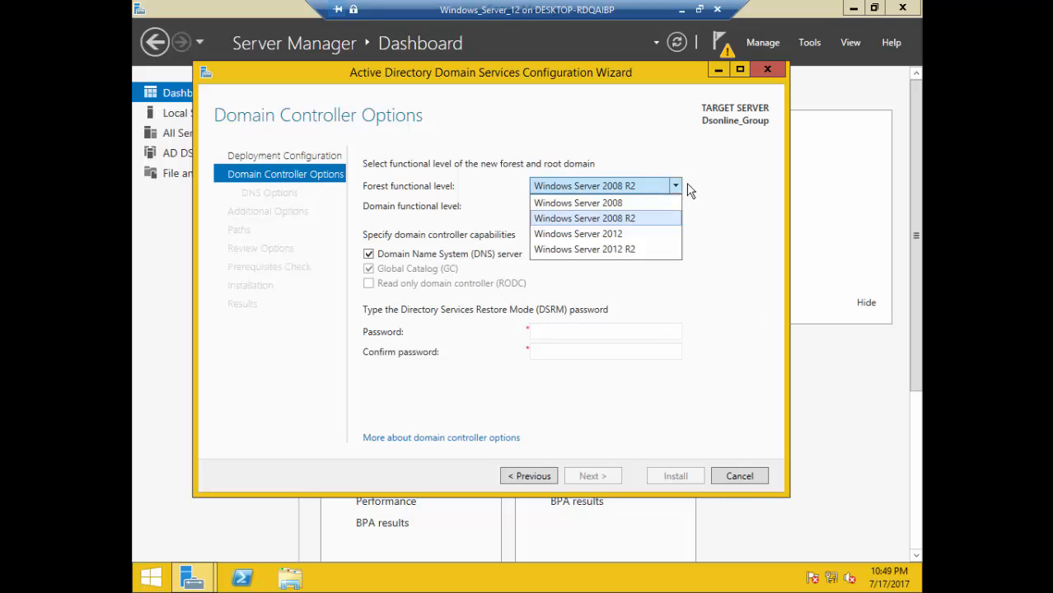
click(635, 249)
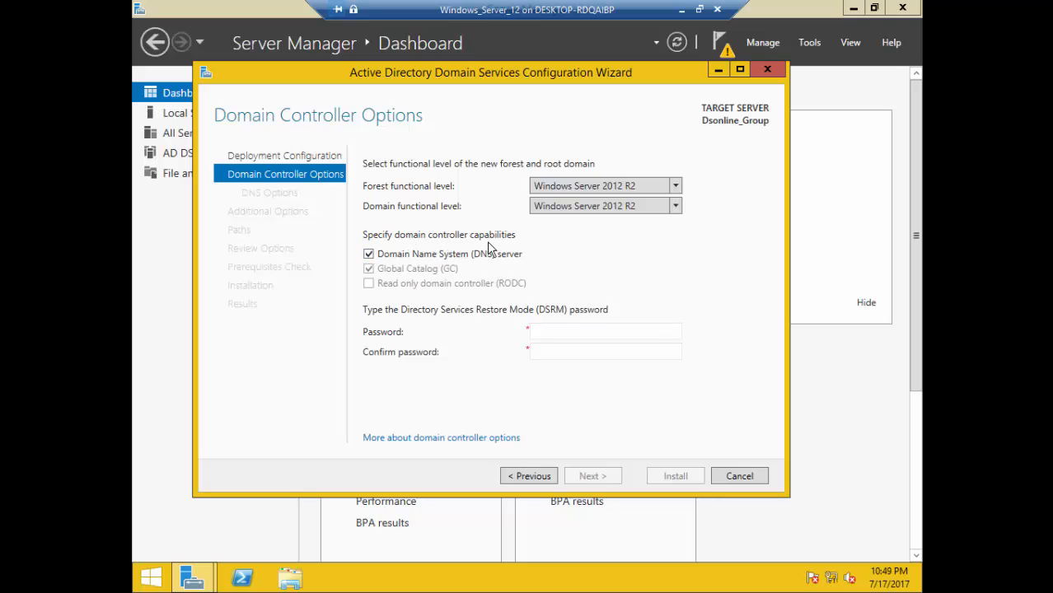
- Enter and confirm the Directory Services Restore Mode password, keeping the DNS server capability and continuing without DNS delegation
click(555, 332)
text(••••••••)
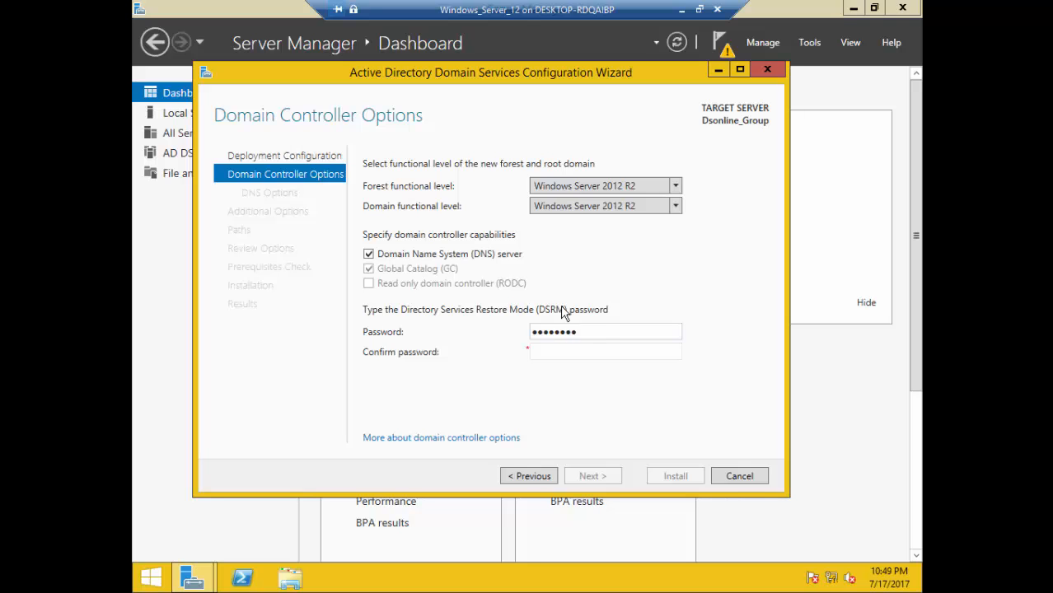
click(585, 349)
text(••••••••)
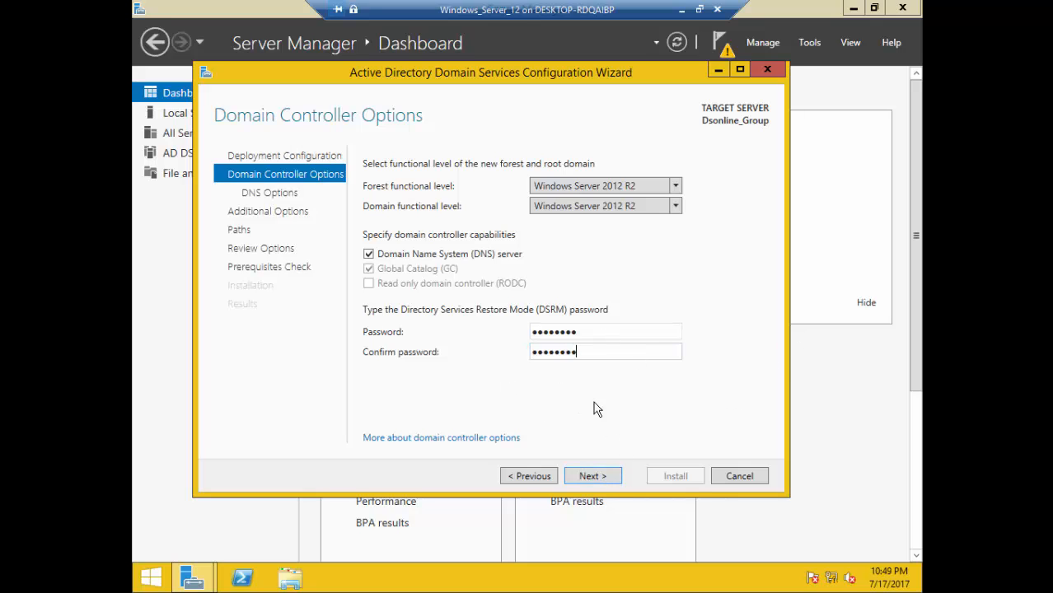
click(593, 476)
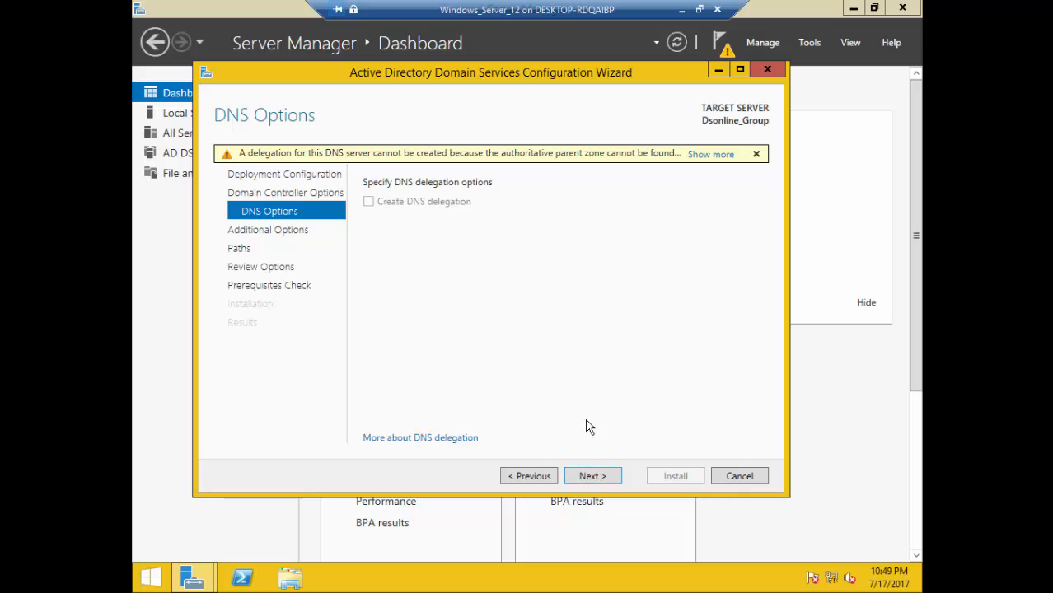
click(599, 477)
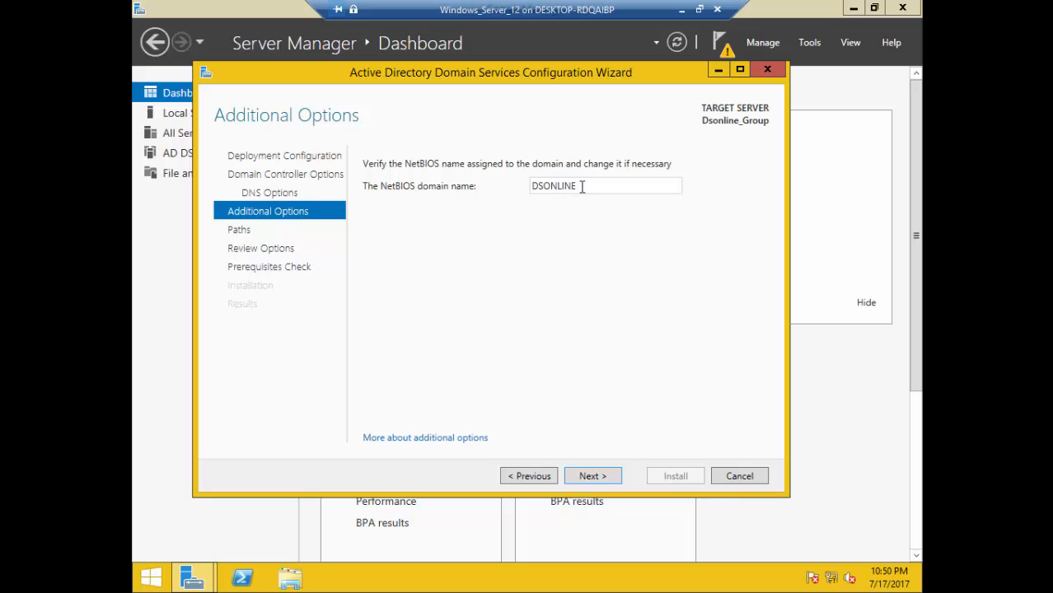
- Accept the NetBIOS domain name DSONLINE and the default database, log files and SYSVOL folders
drag(581, 188, 527, 192)
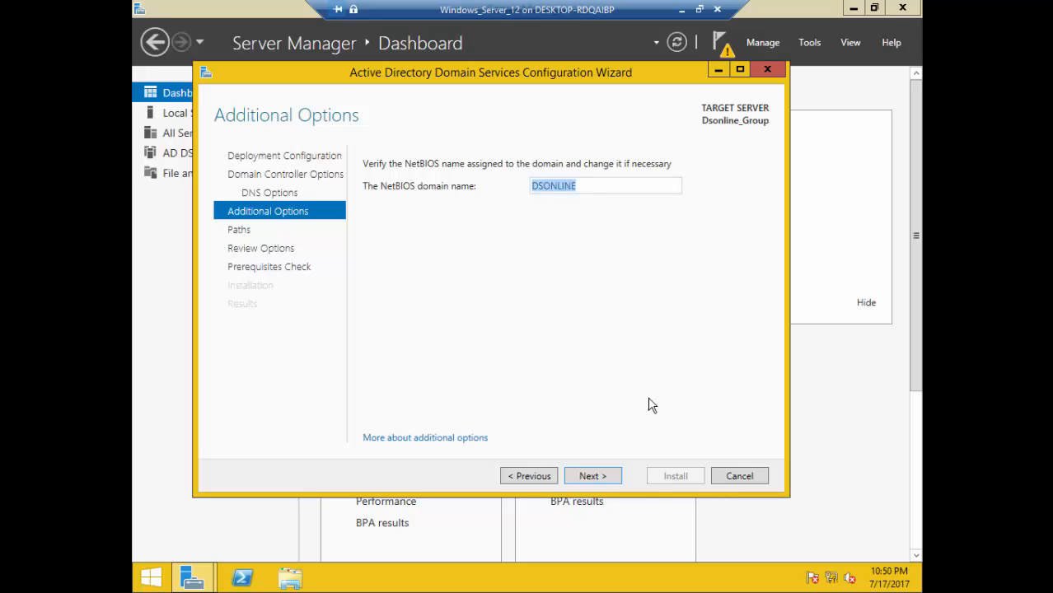
click(604, 480)
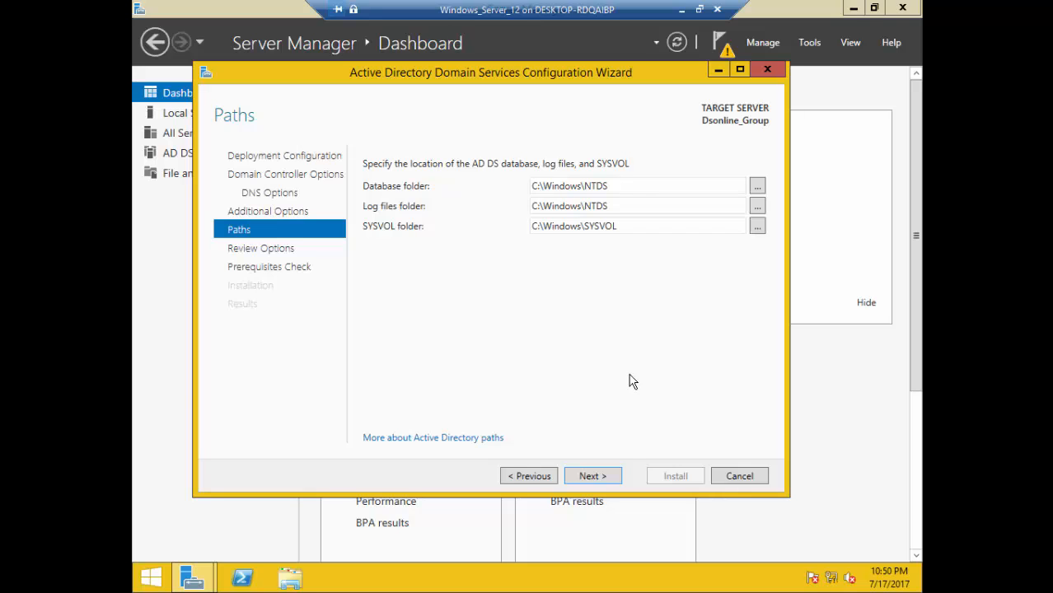
click(757, 187)
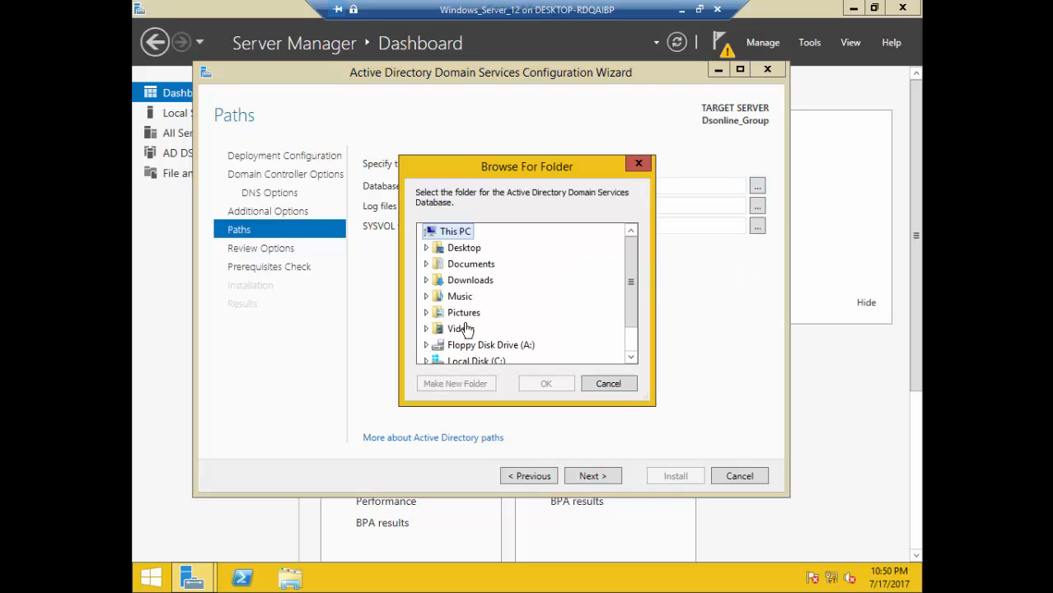
click(642, 164)
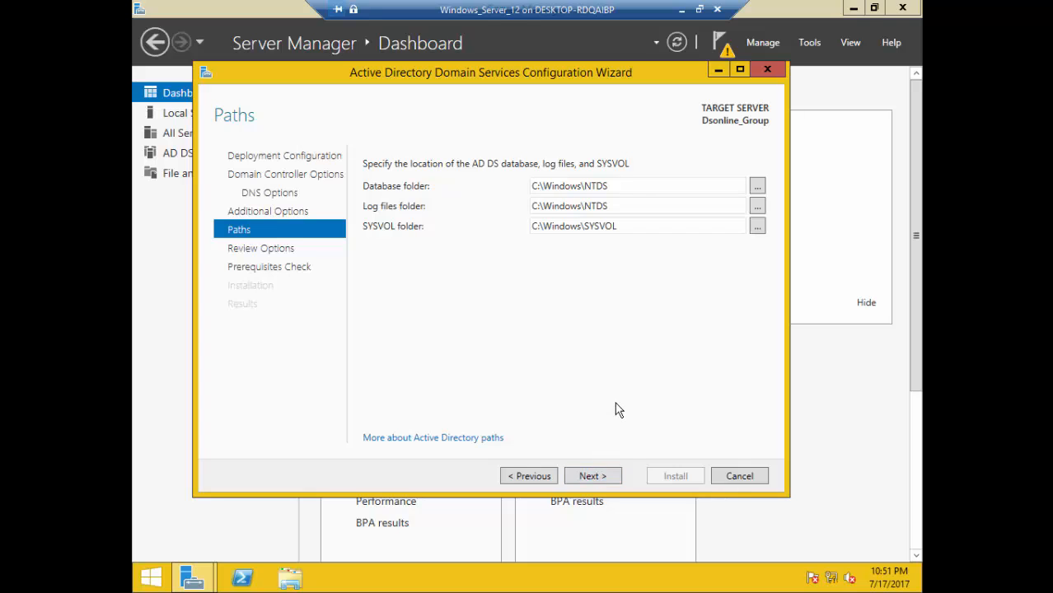
click(605, 478)
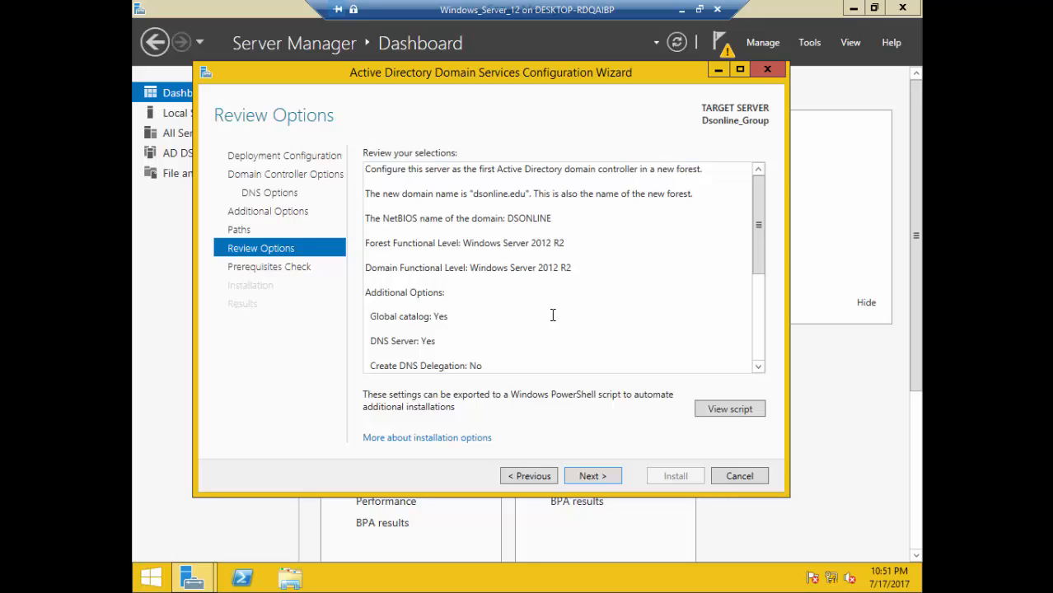
- Review the chosen domain controller settings and view their Windows PowerShell deployment script, closing it without changes
scroll(493, 337, down, 1)
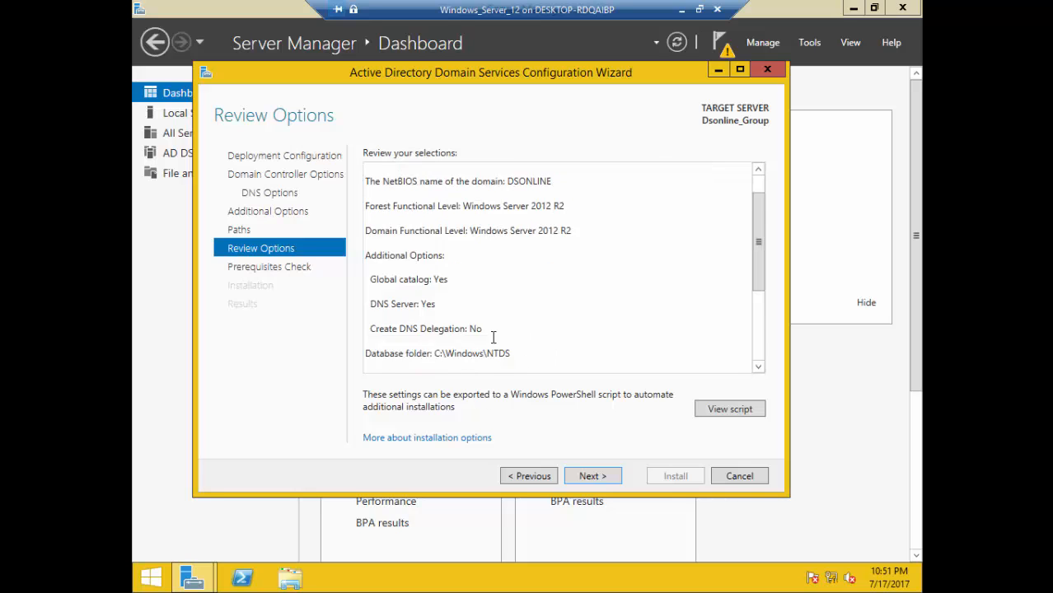
scroll(493, 337, down, 3)
scroll(508, 336, up, 1)
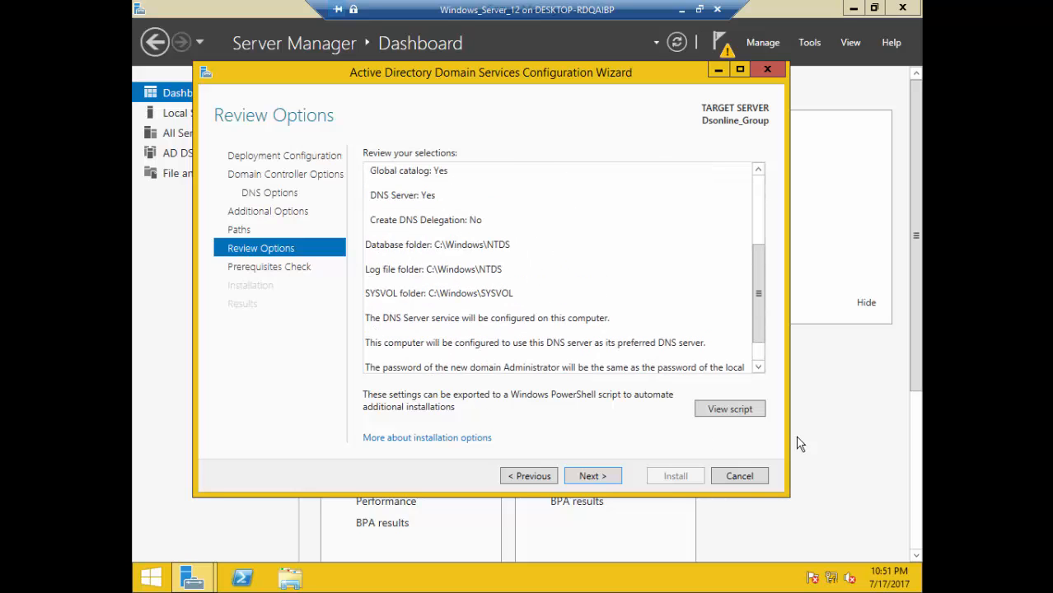
click(736, 412)
key(ctrl+a)
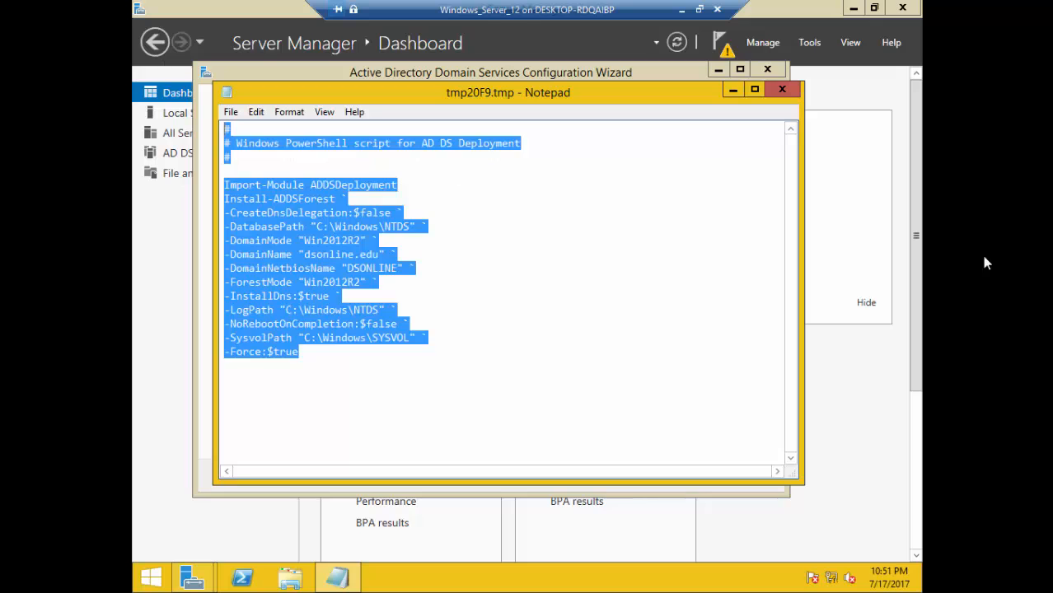
key(alt+F4)
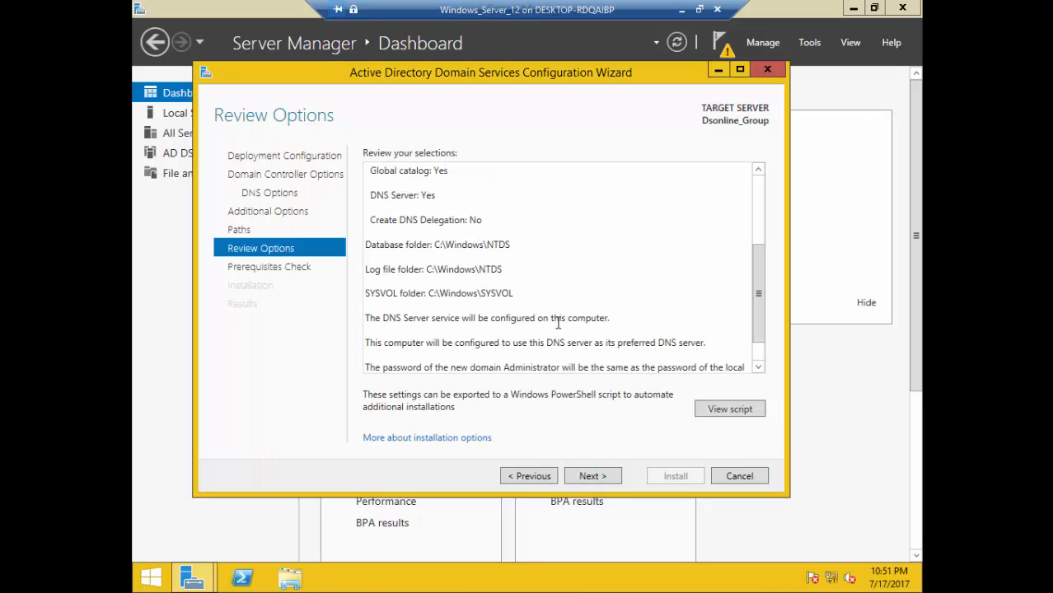
- Run the prerequisites check, install the domain controller configuration, and close the wizard so the server restarts
click(593, 476)
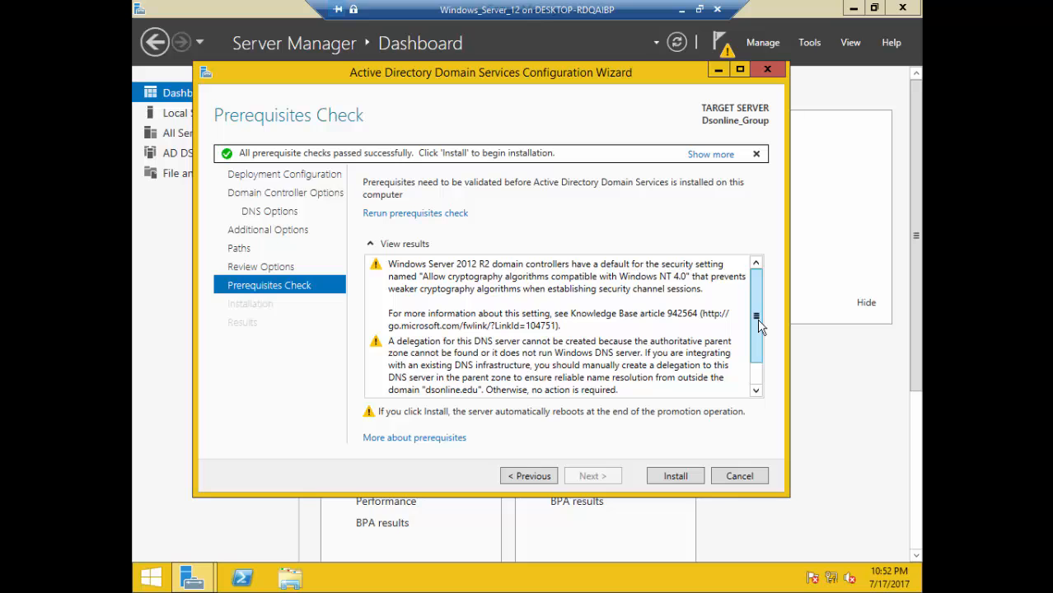
drag(757, 326, 757, 345)
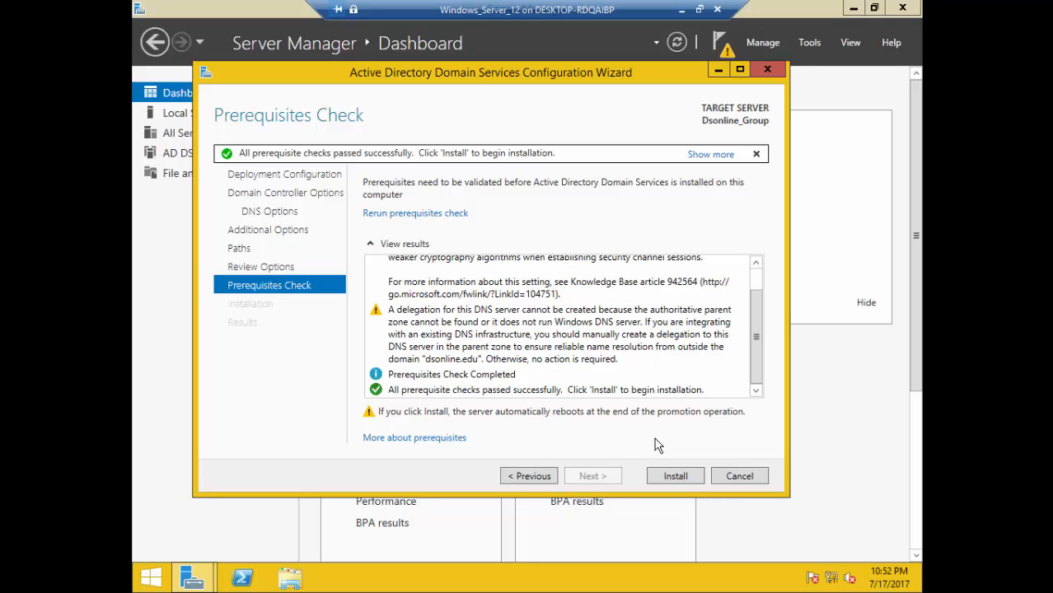
click(677, 476)
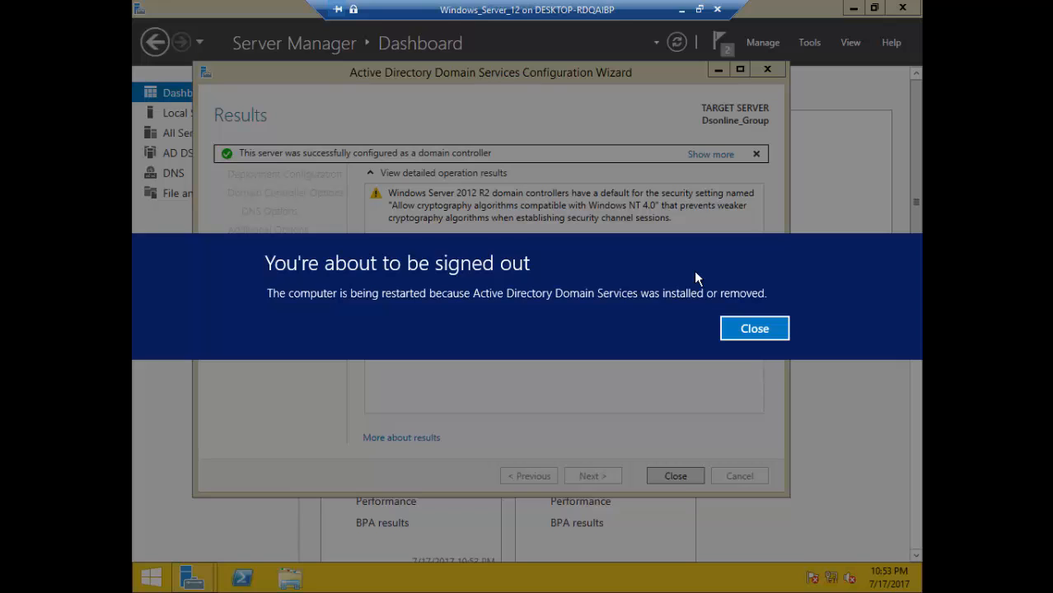
click(747, 329)
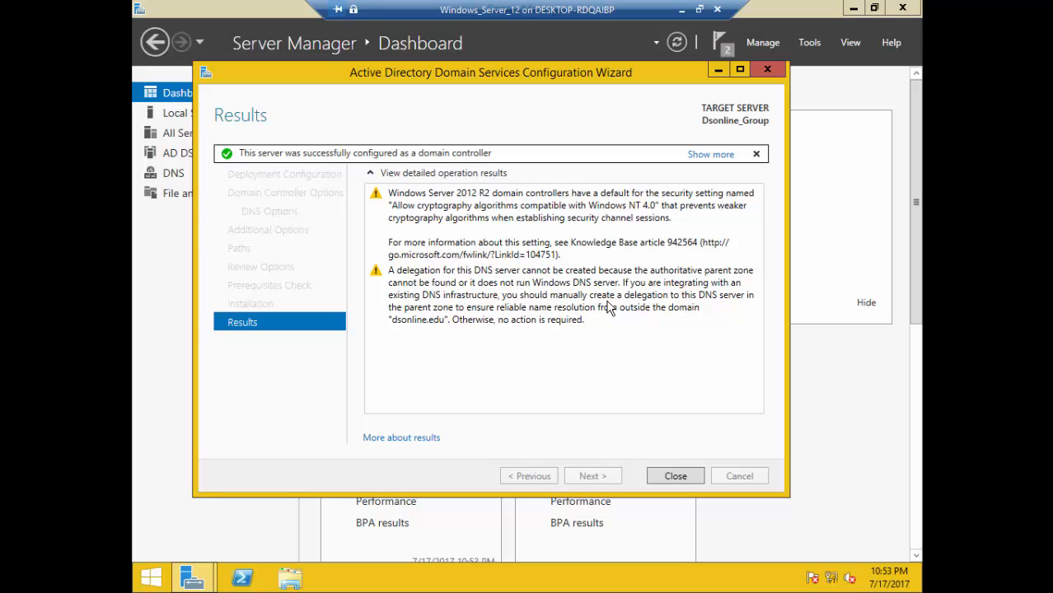
click(676, 476)
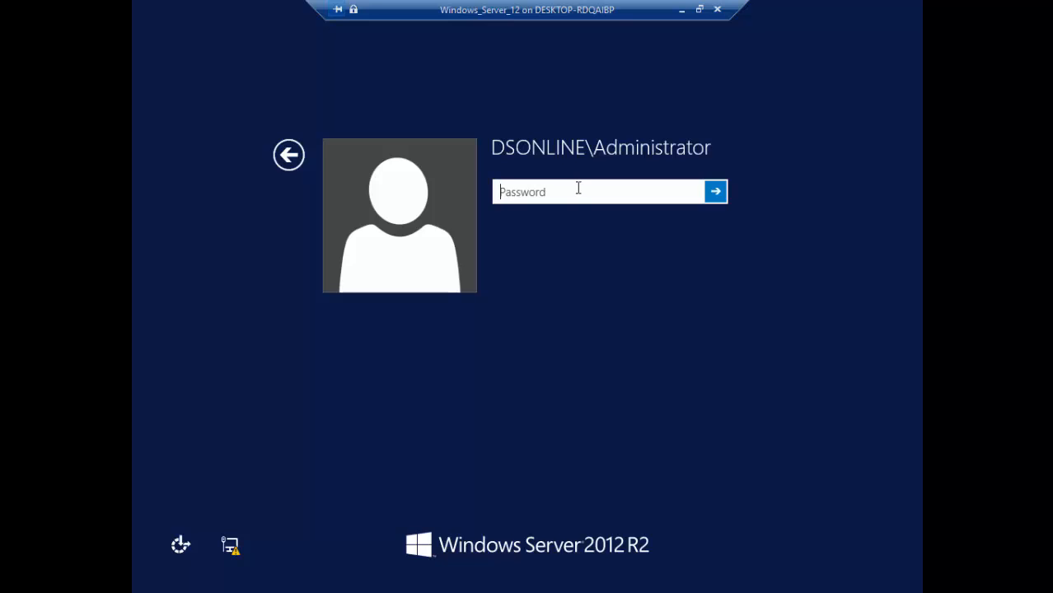
- Sign in to the DSONLINE domain with the administrator password and open the AD DS role page
text(••••••••)
key(Return)
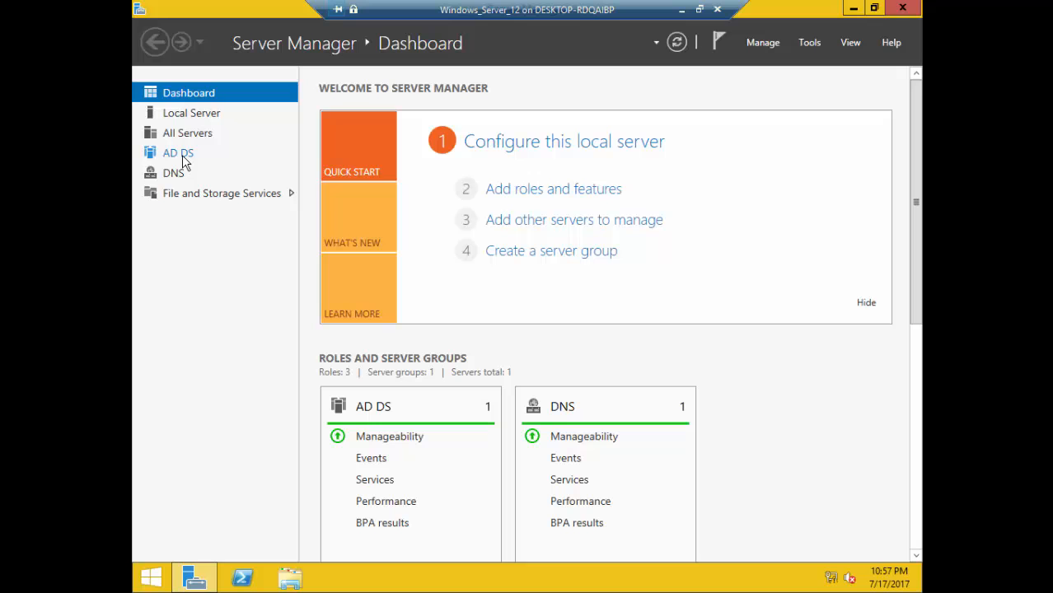
click(181, 157)
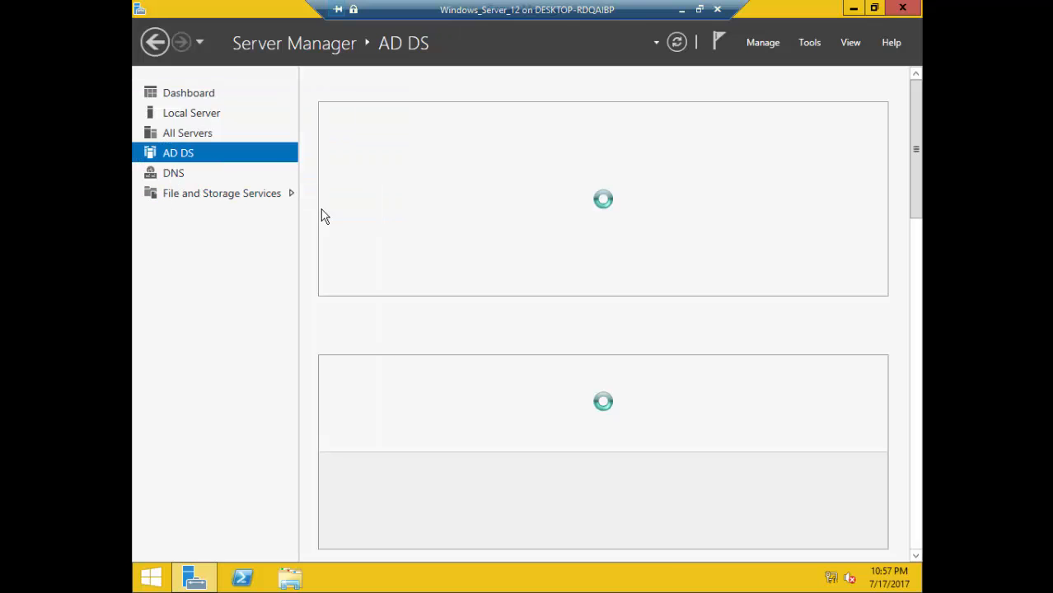